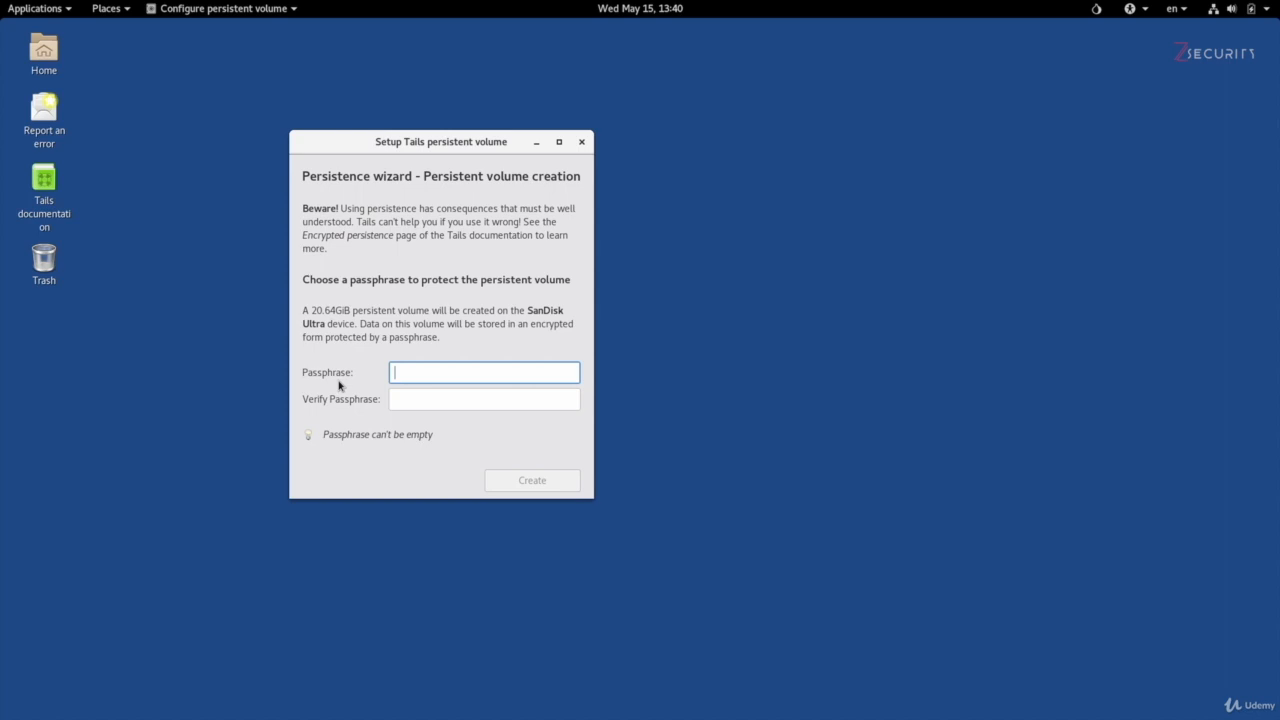
Step: Set and verify the passphrase for the persistent volume, and create the volume on the SanDisk Ultra device
{"action": "type", "text": "***************"}
{"action": "key", "text": "Tab"}
{"action": "type", "text": "***********"}
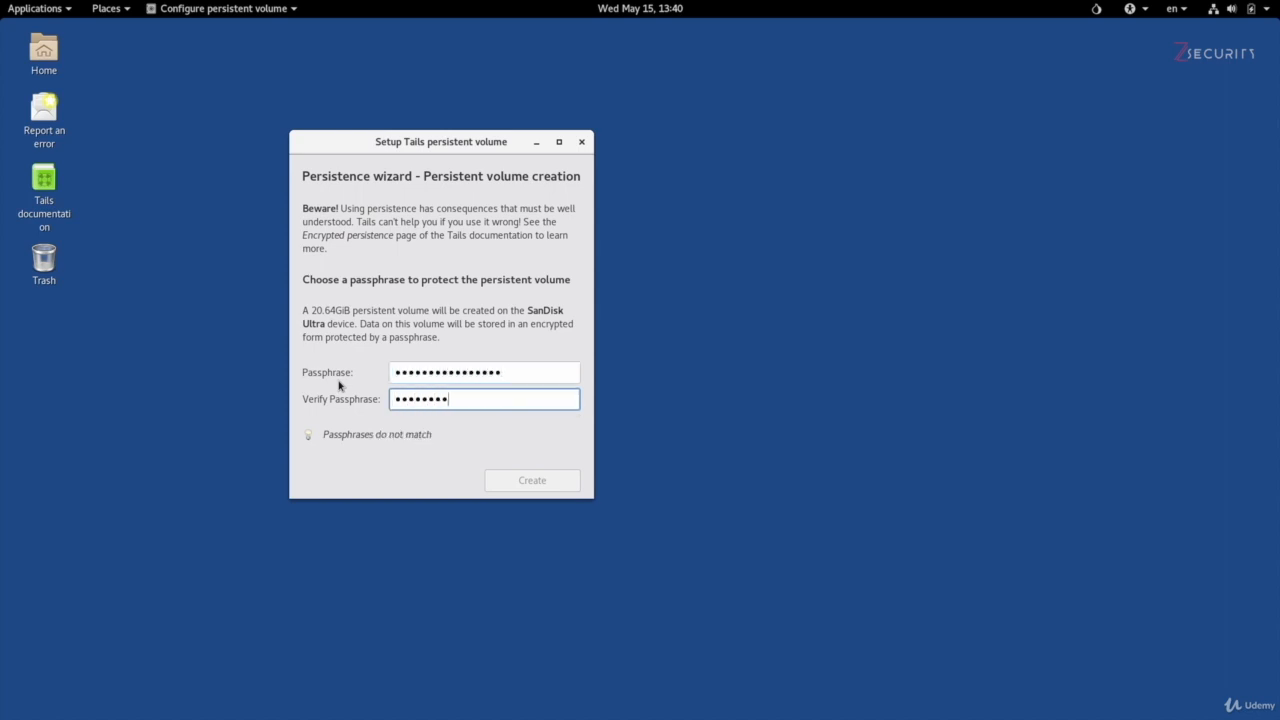
{"action": "type", "text": "****"}
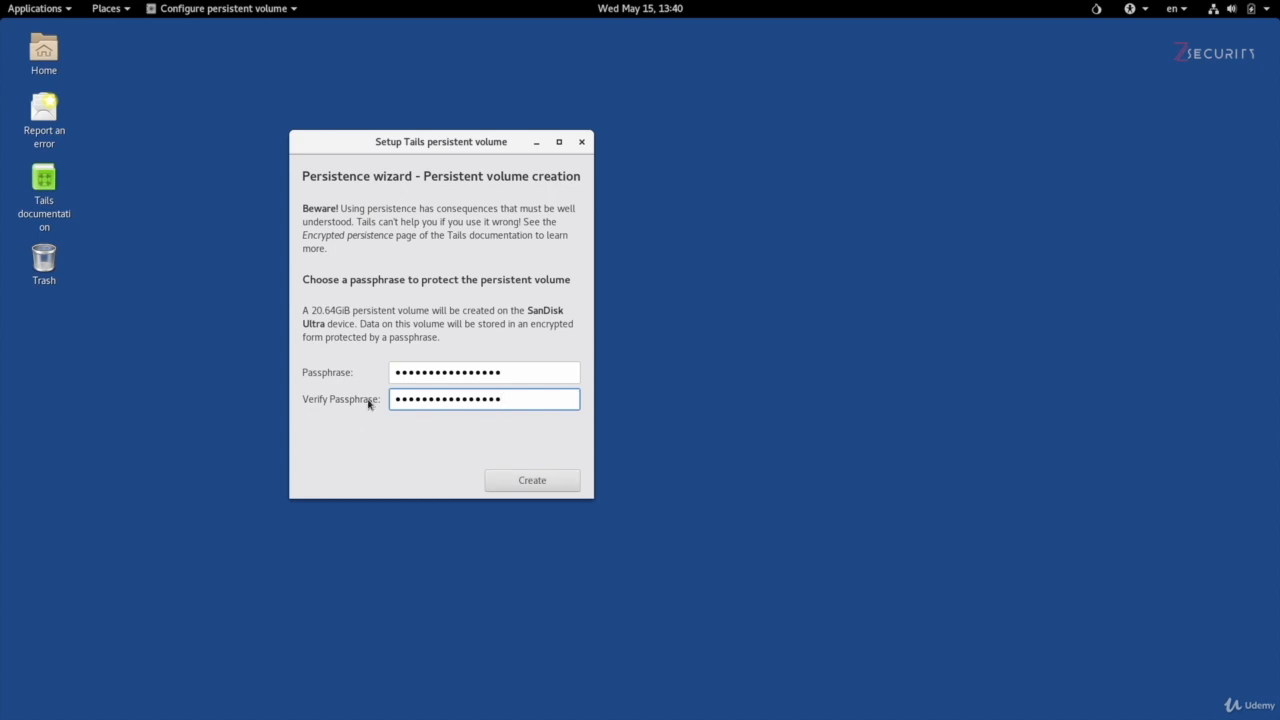
{"action": "left_click", "coordinate": [565, 482]}
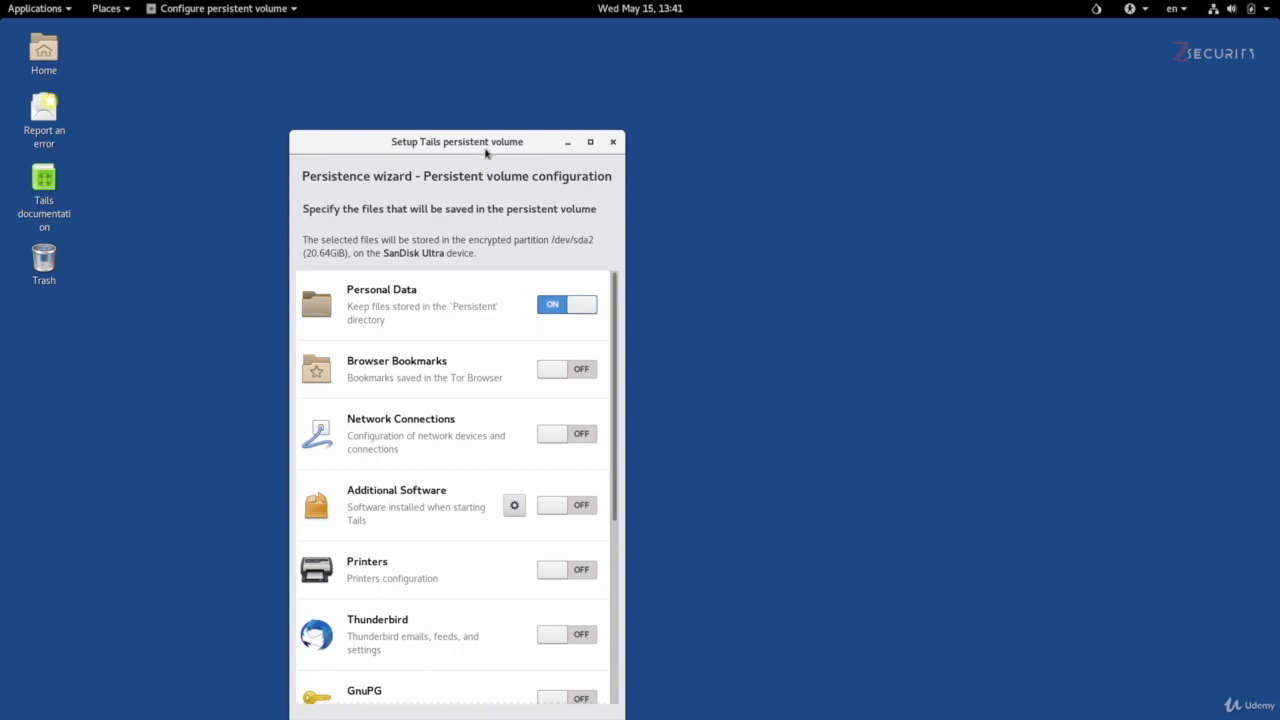
{"action": "left_click_drag", "start_coordinate": [515, 137], "coordinate": [598, 57]}
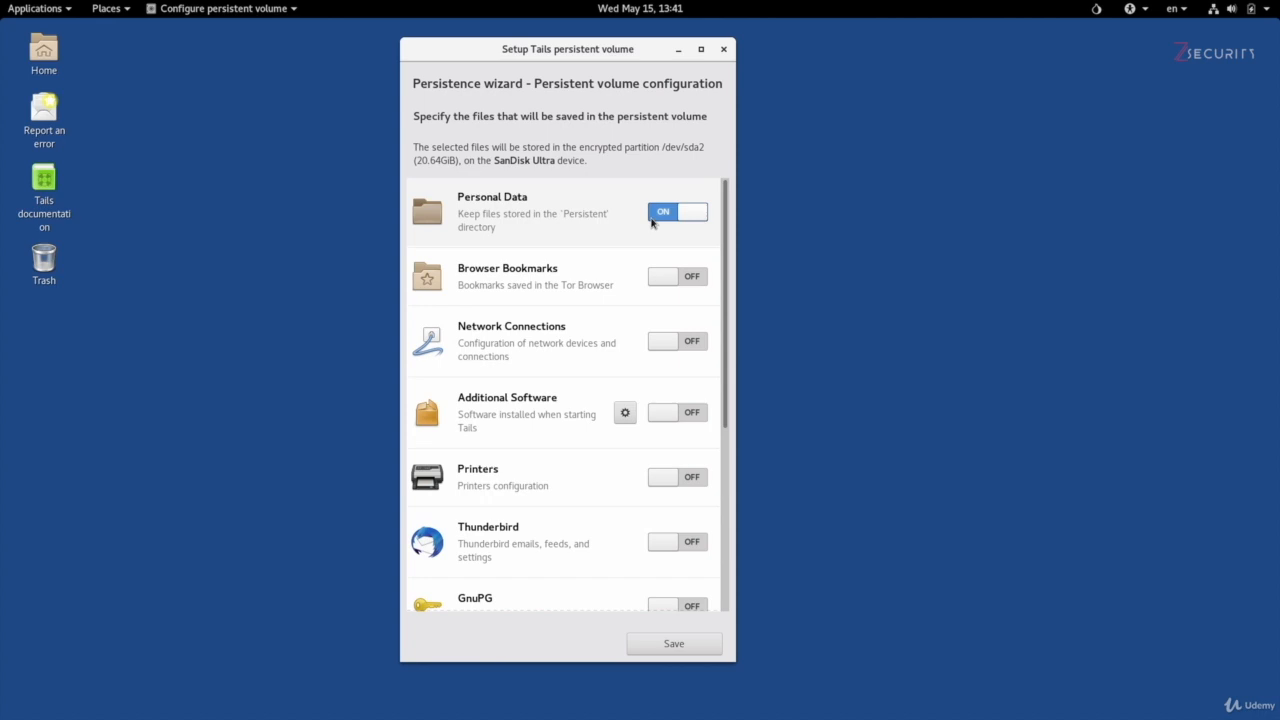
{"action": "left_click", "coordinate": [106, 9]}
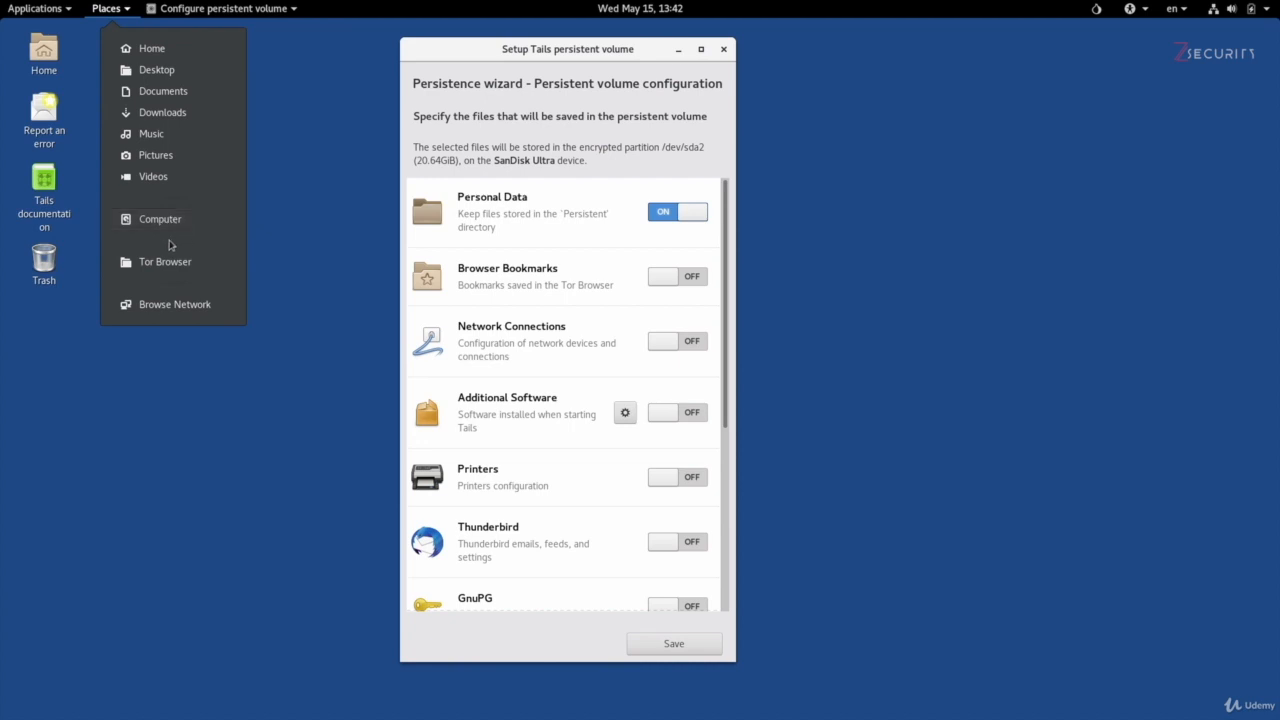
{"action": "left_click", "coordinate": [586, 73]}
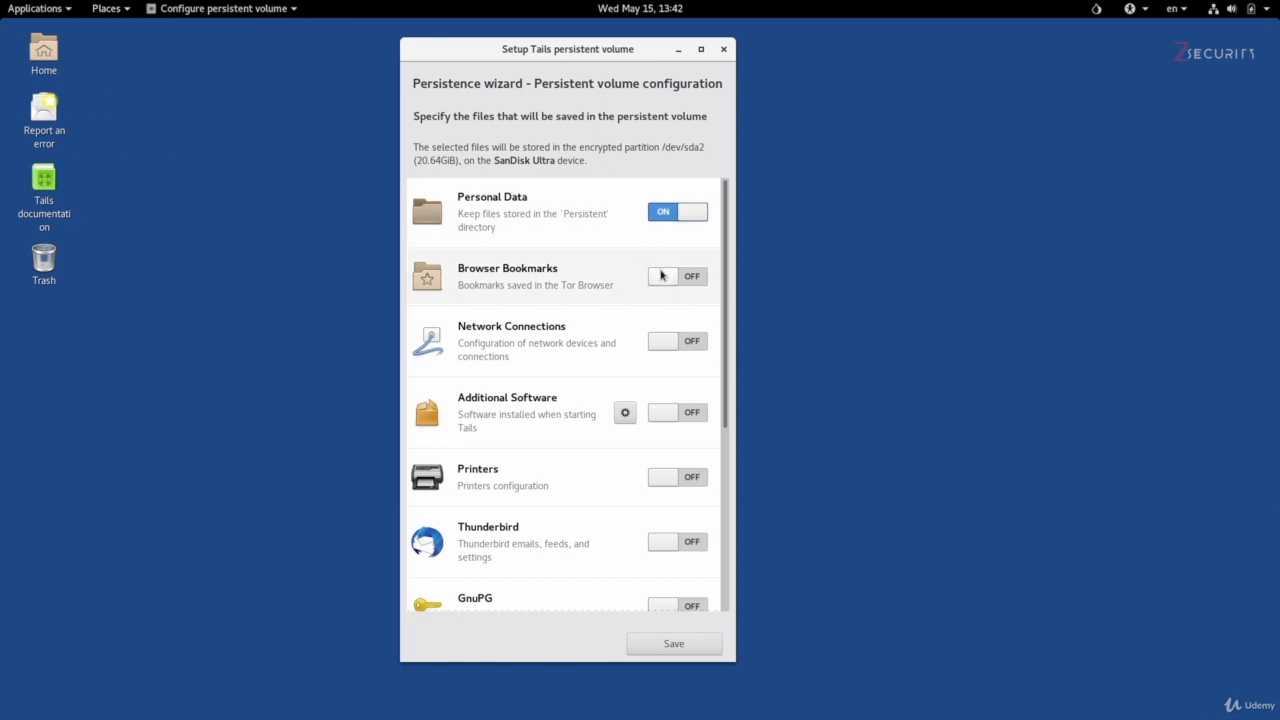
Step: Enable persistence for Network Connections, Bitcoin Client, GnuPG, Thunderbird and Pidgin
{"action": "left_click", "coordinate": [657, 340]}
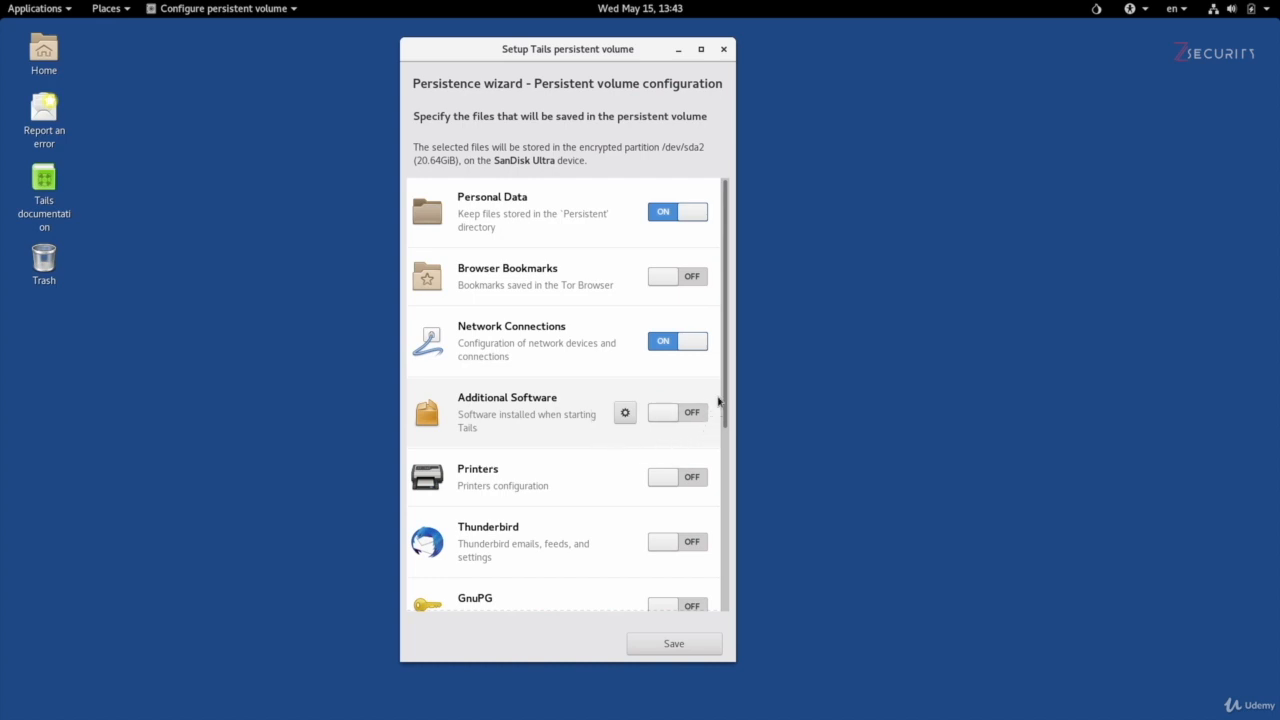
{"action": "left_click_drag", "start_coordinate": [723, 401], "coordinate": [724, 546]}
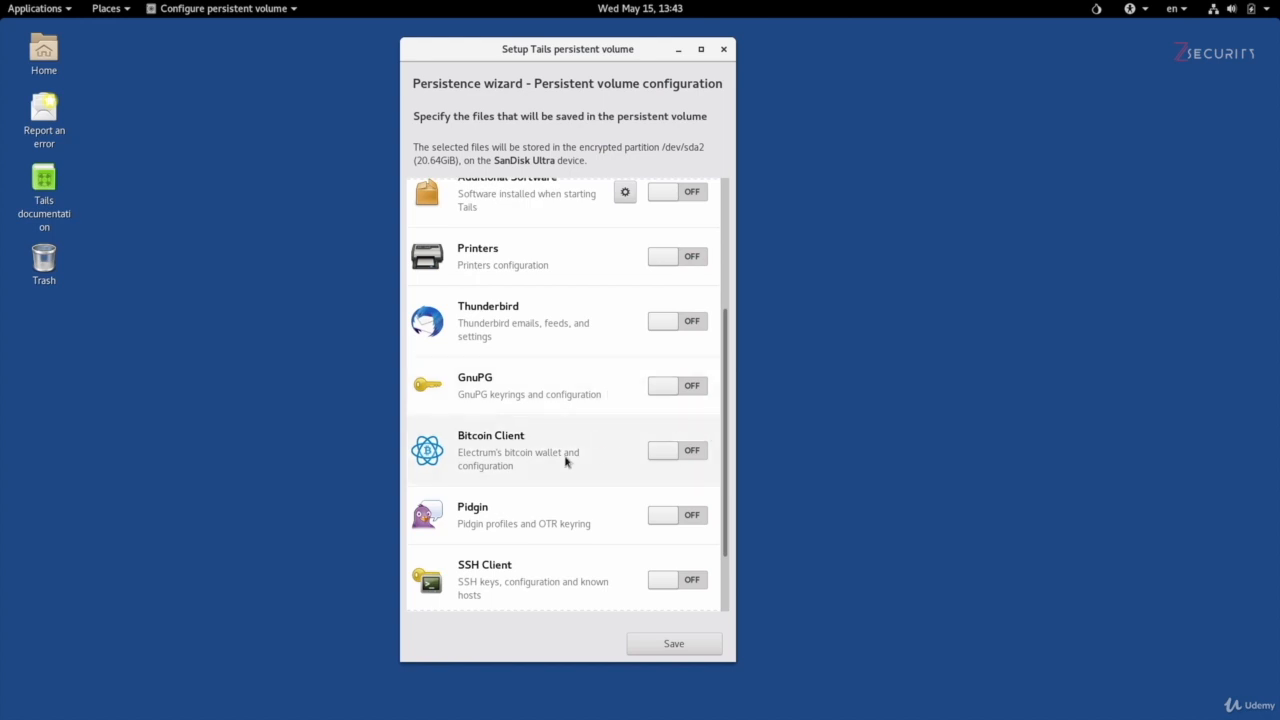
{"action": "mouse_move", "coordinate": [726, 429]}
{"action": "left_mouse_down"}
{"action": "mouse_move", "coordinate": [725, 359]}
{"action": "mouse_move", "coordinate": [726, 418]}
{"action": "left_mouse_up"}
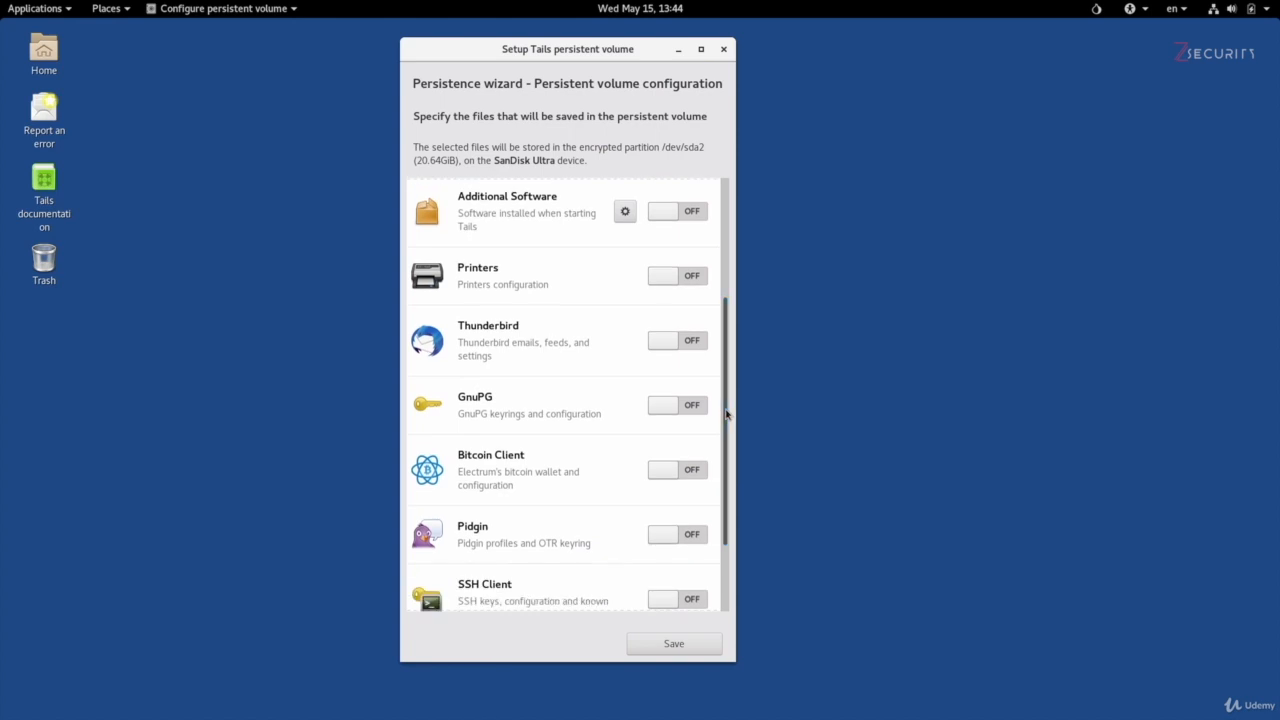
{"action": "left_click", "coordinate": [690, 472]}
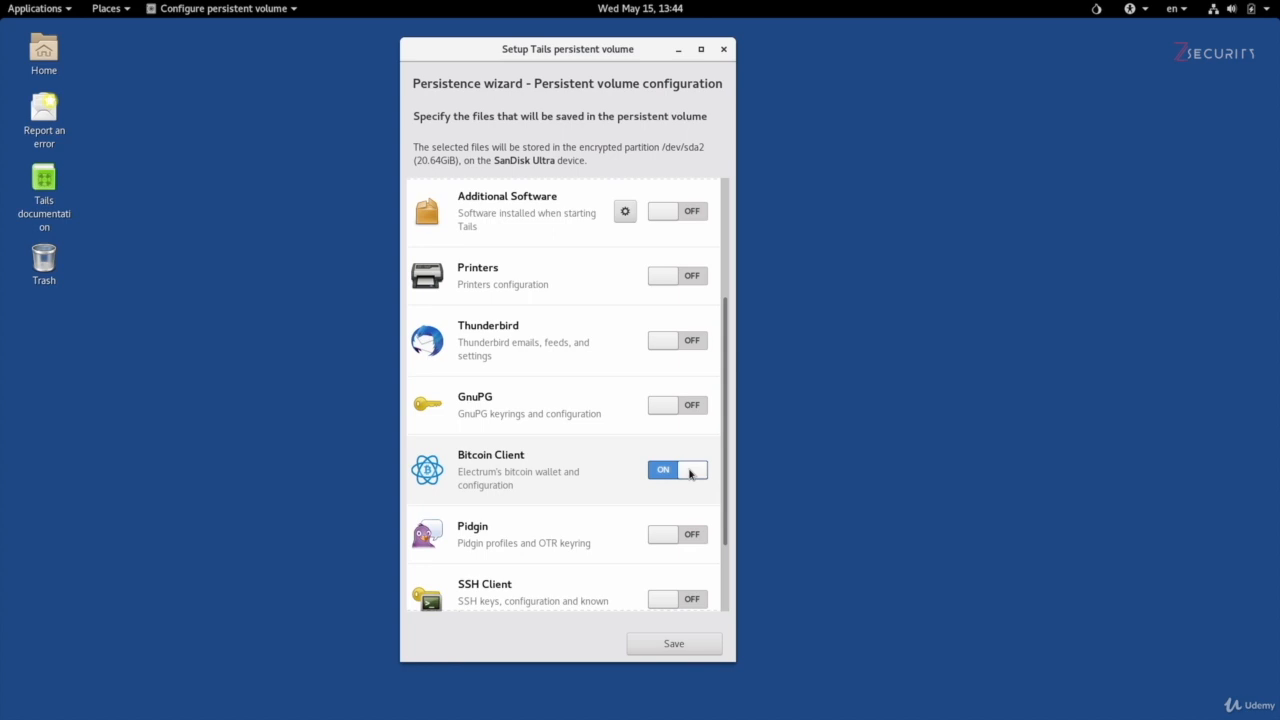
{"action": "left_click", "coordinate": [697, 407]}
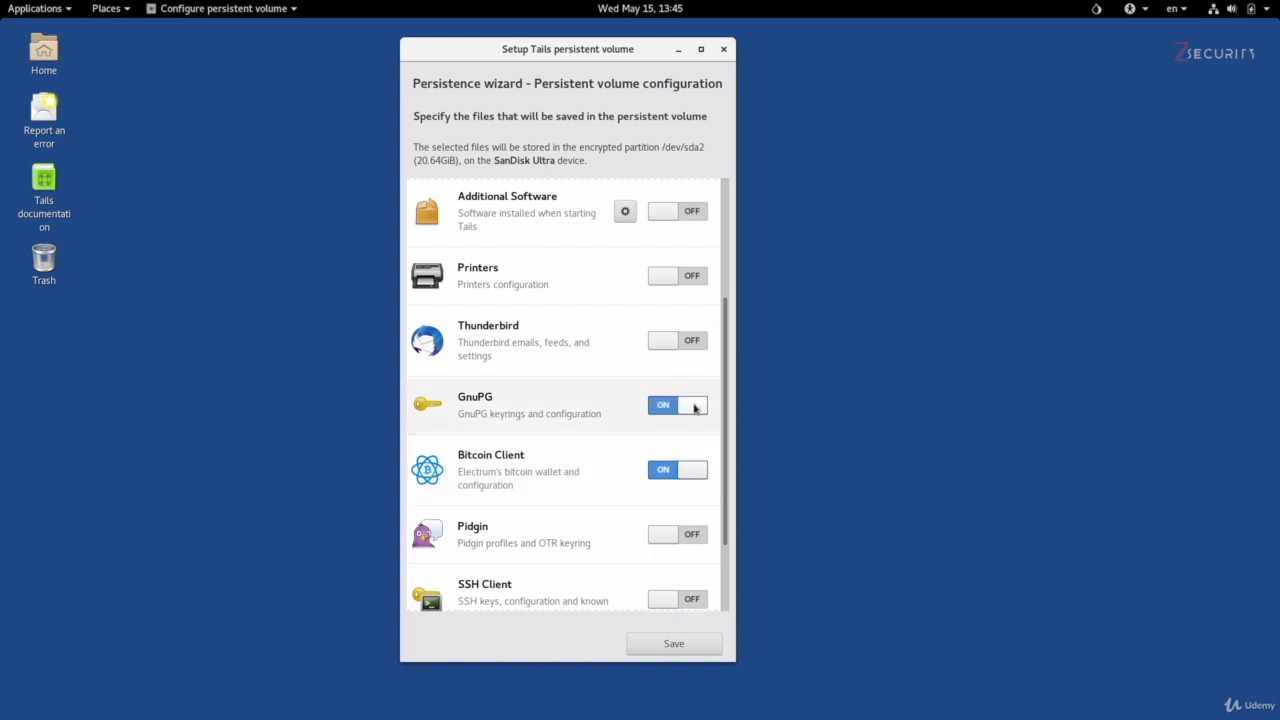
{"action": "left_click", "coordinate": [686, 345]}
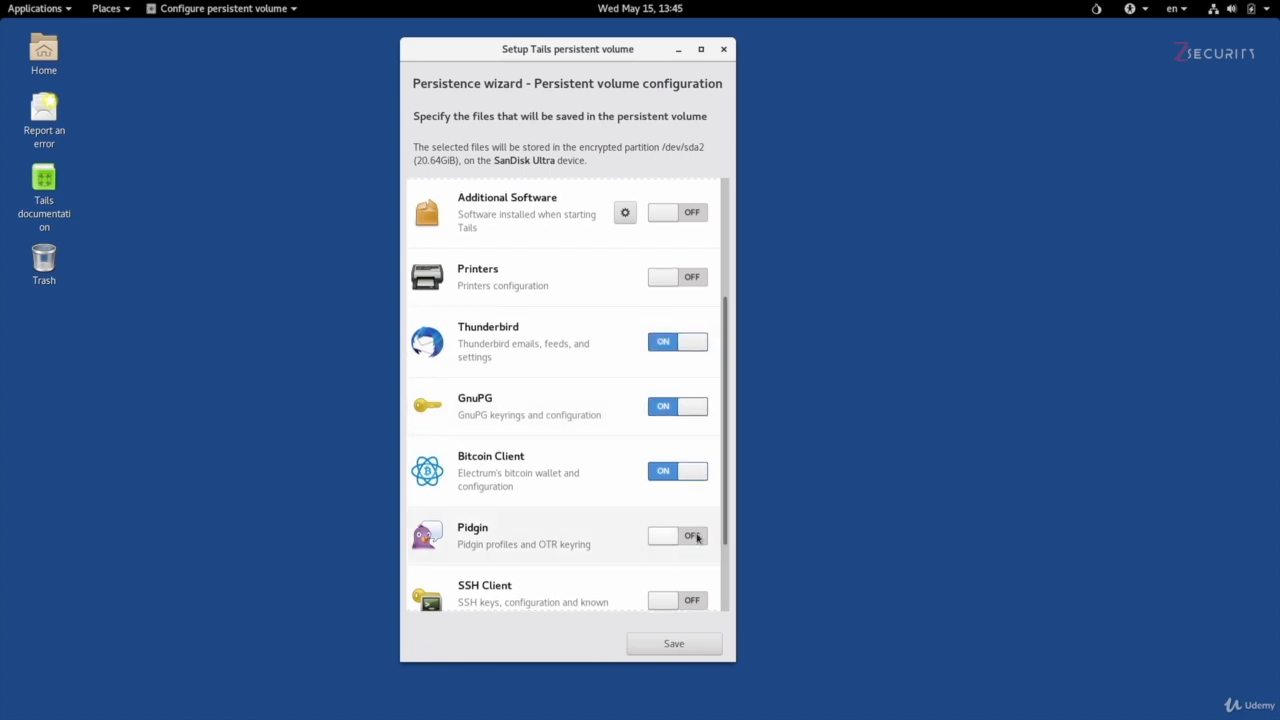
{"action": "left_click", "coordinate": [685, 534]}
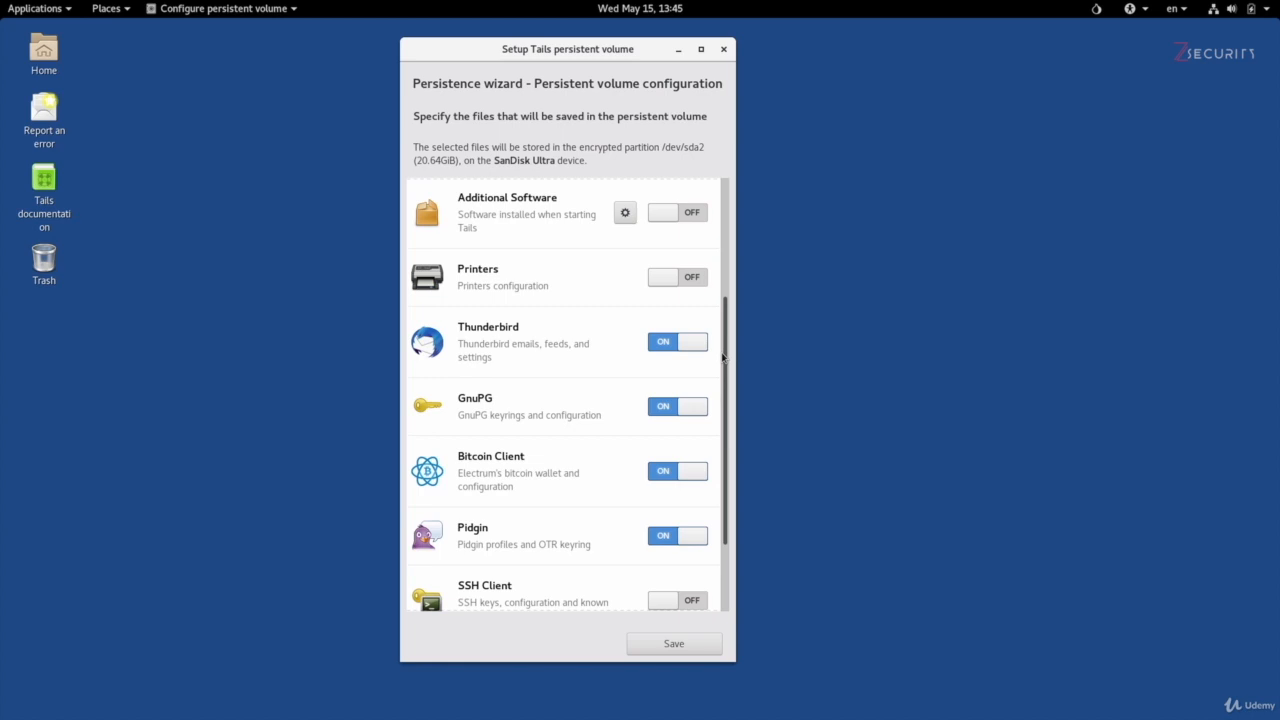
Step: Save the persistent volume configuration and close the persistence wizard
{"action": "left_click_drag", "start_coordinate": [723, 357], "coordinate": [709, 234]}
{"action": "left_click_drag", "start_coordinate": [717, 301], "coordinate": [726, 356]}
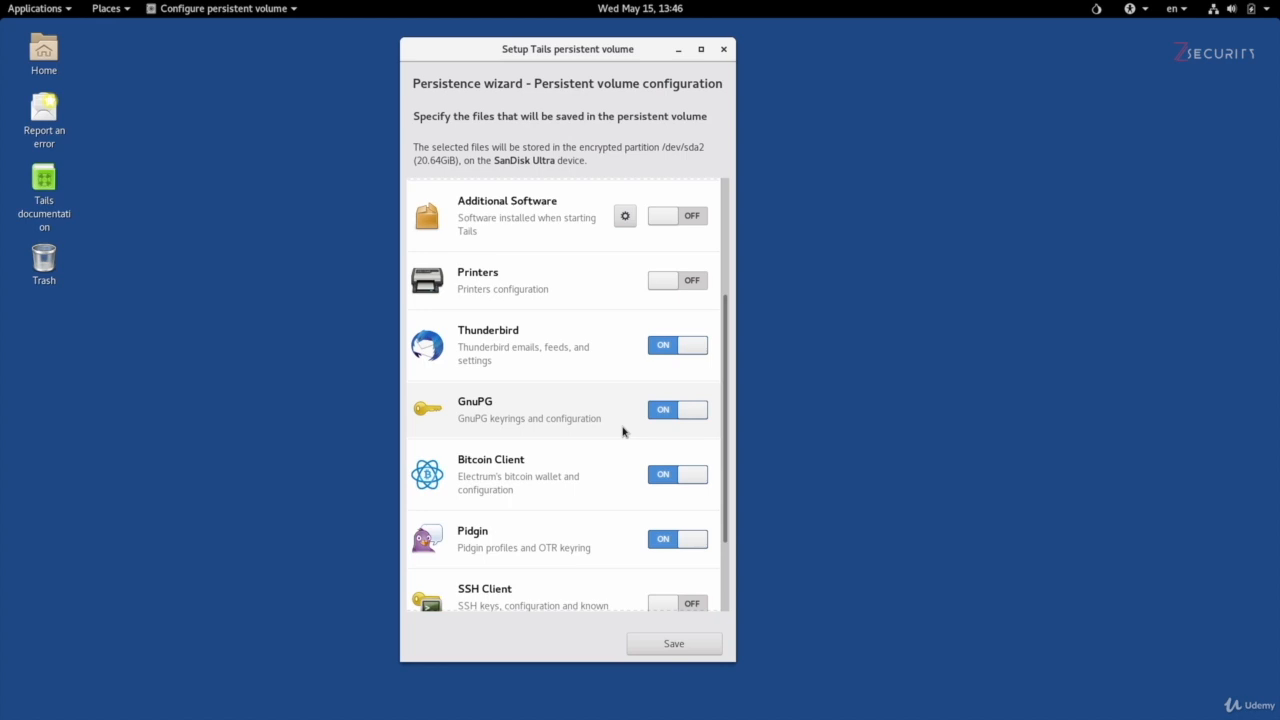
{"action": "left_click_drag", "start_coordinate": [726, 366], "coordinate": [729, 212]}
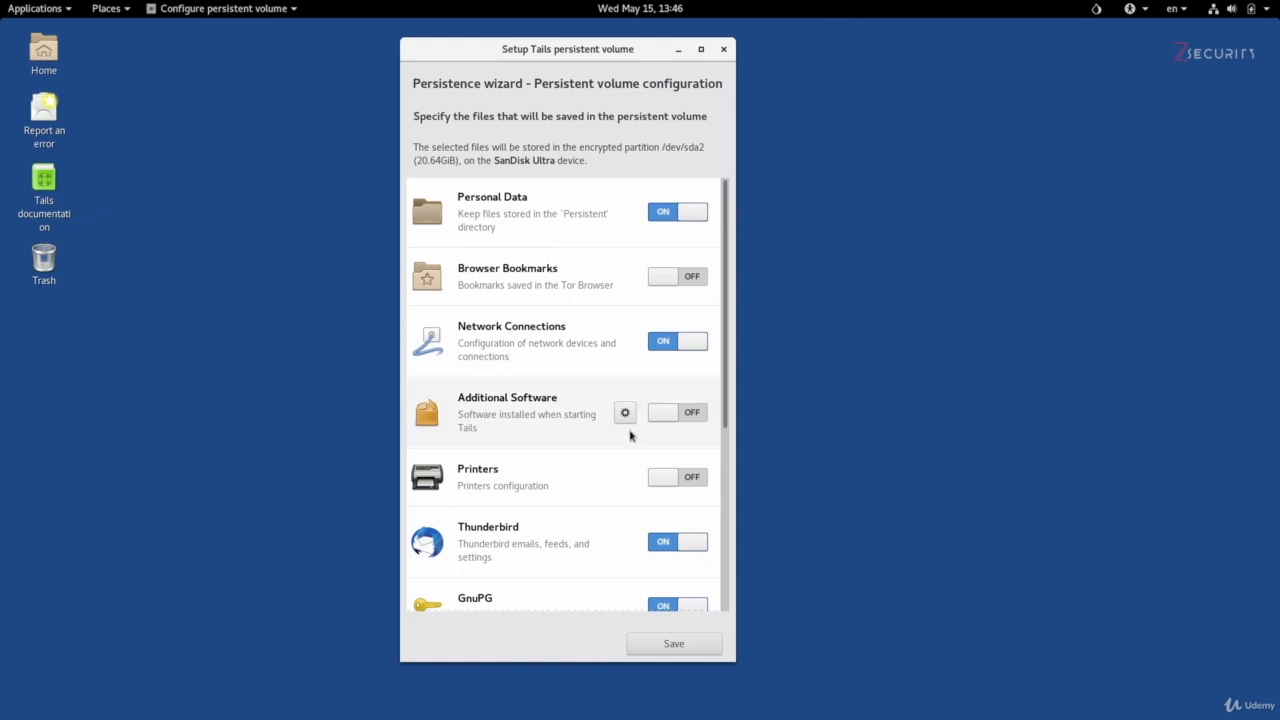
{"action": "left_click", "coordinate": [655, 639]}
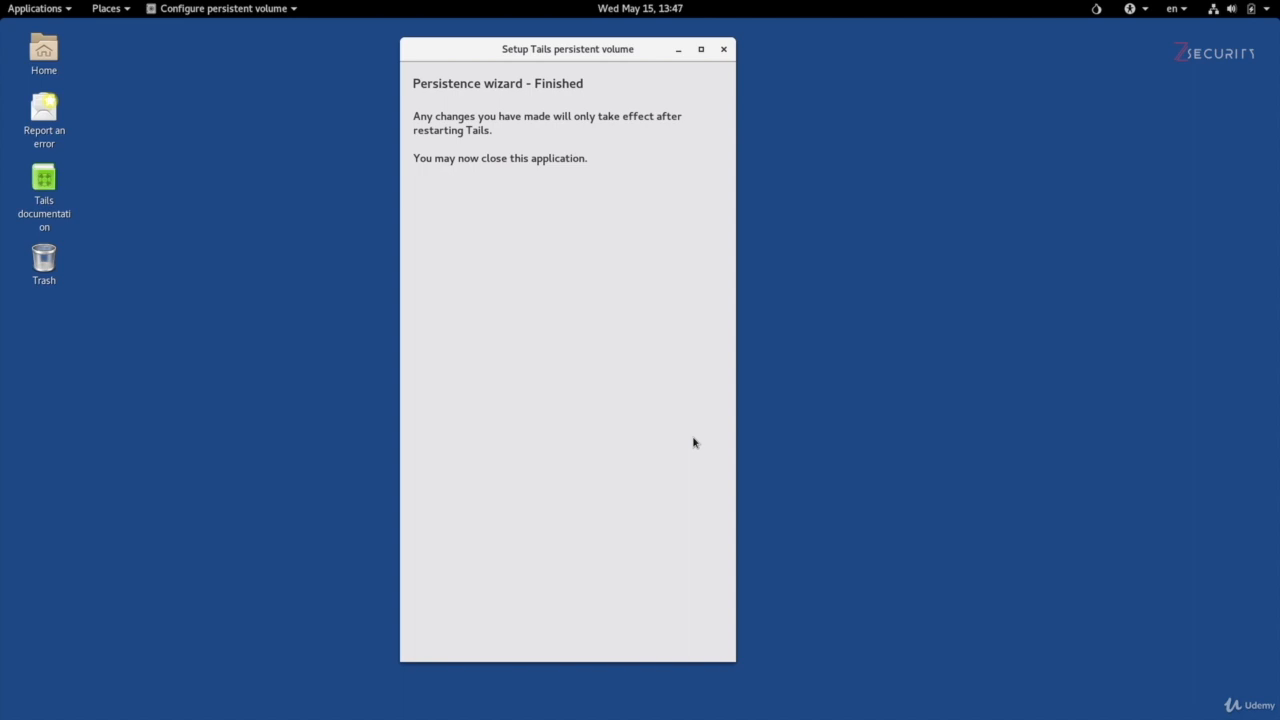
{"action": "left_click", "coordinate": [724, 49]}
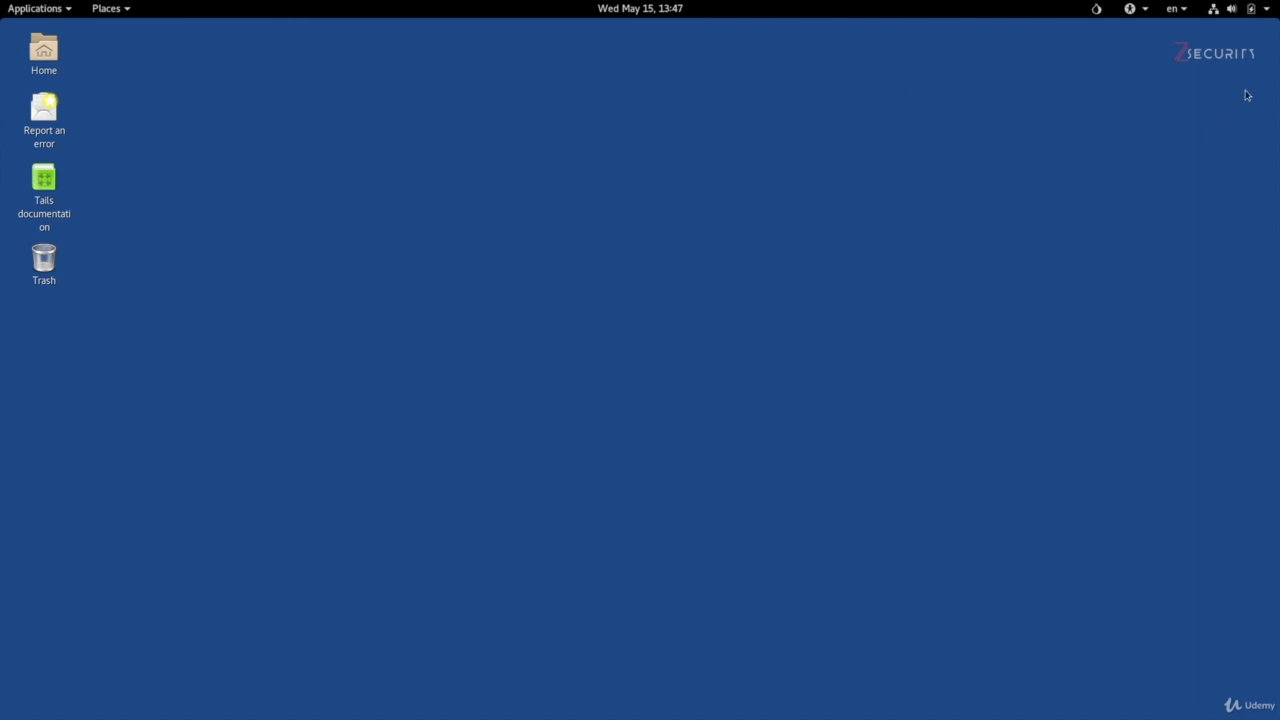
Step: Restart the Tails system to apply the persistence settings
{"action": "left_click", "coordinate": [1256, 10]}
{"action": "left_click", "coordinate": [1203, 142]}
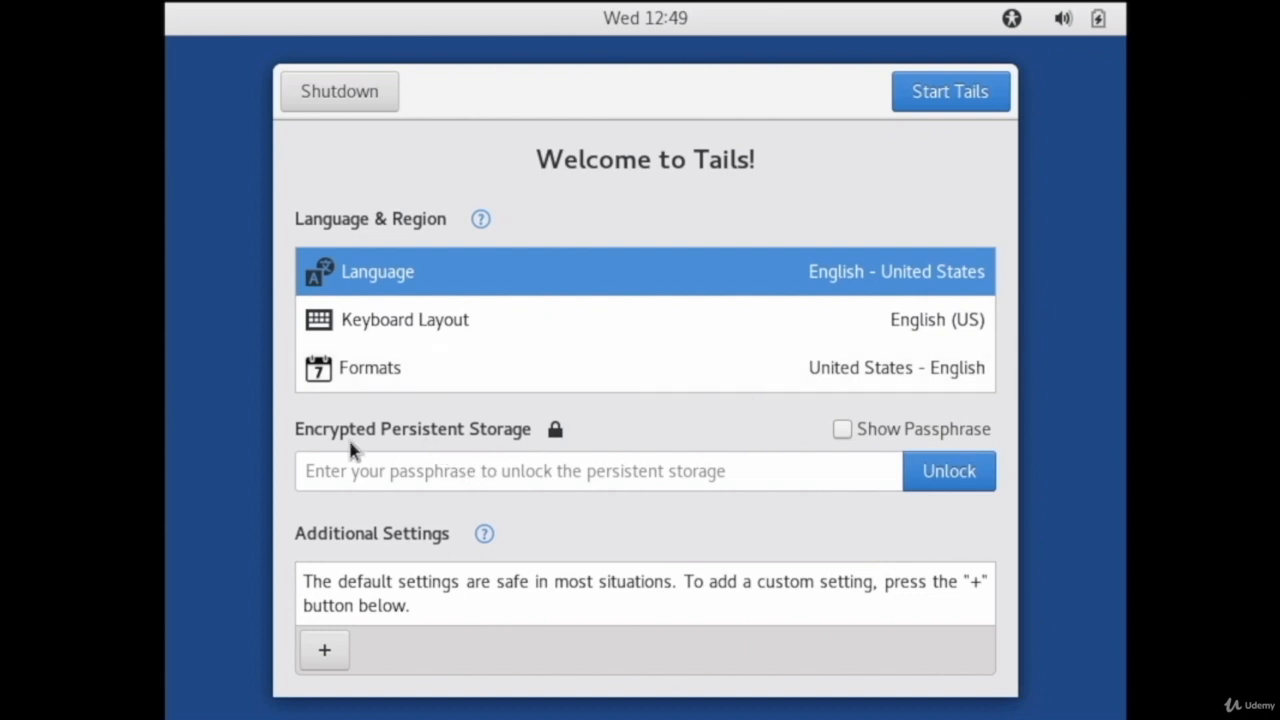
Step: Unlock the encrypted persistent storage with its passphrase and start Tails
{"action": "left_click", "coordinate": [340, 474]}
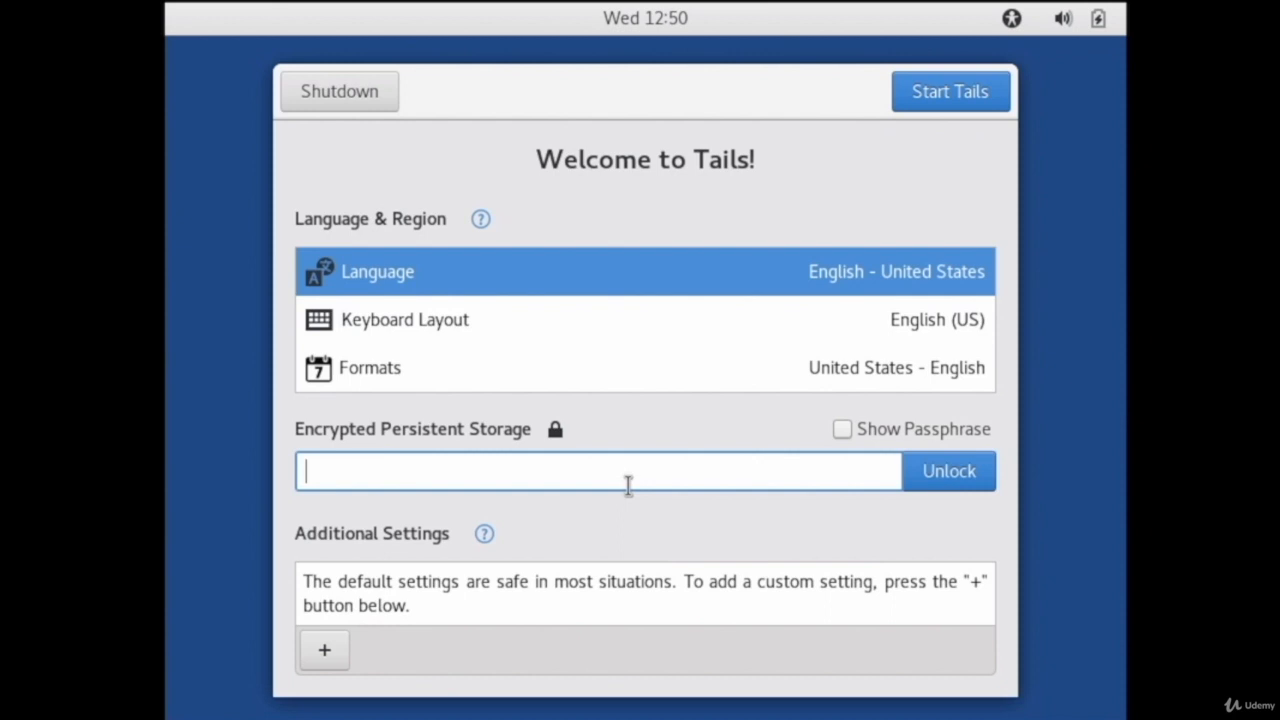
{"action": "type", "text": "••••••••••••••••"}
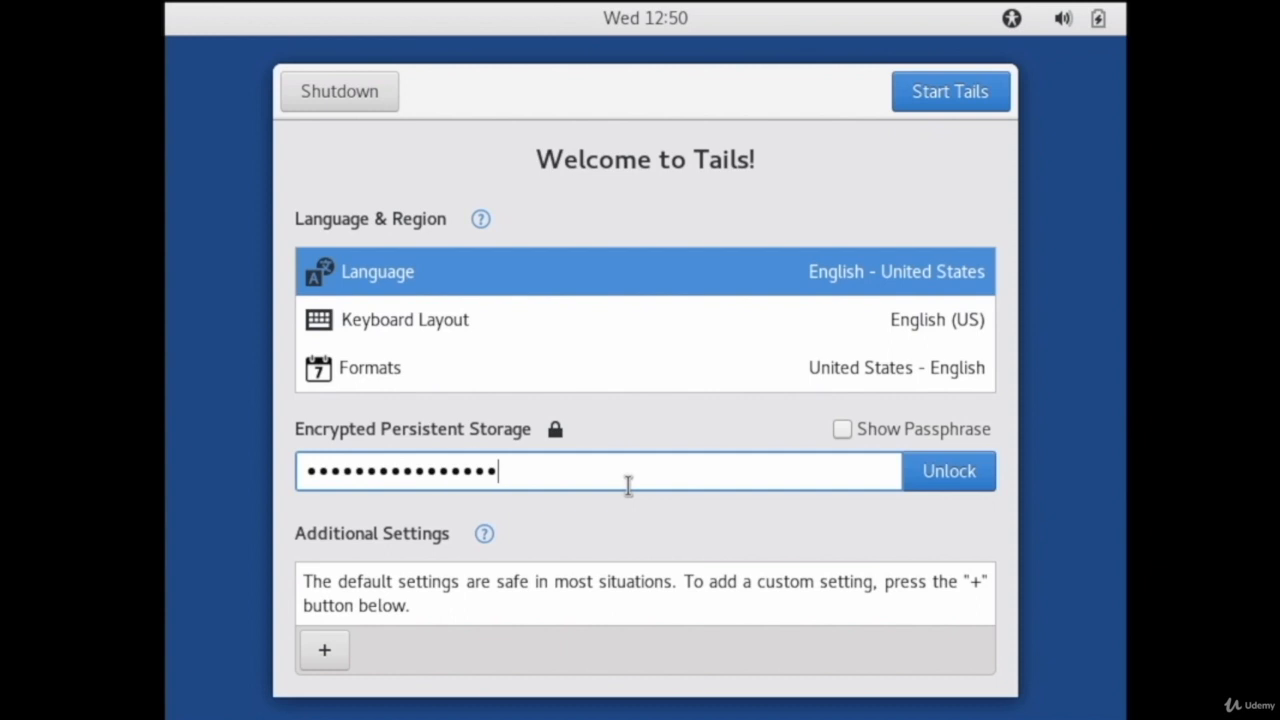
{"action": "left_click", "coordinate": [931, 478]}
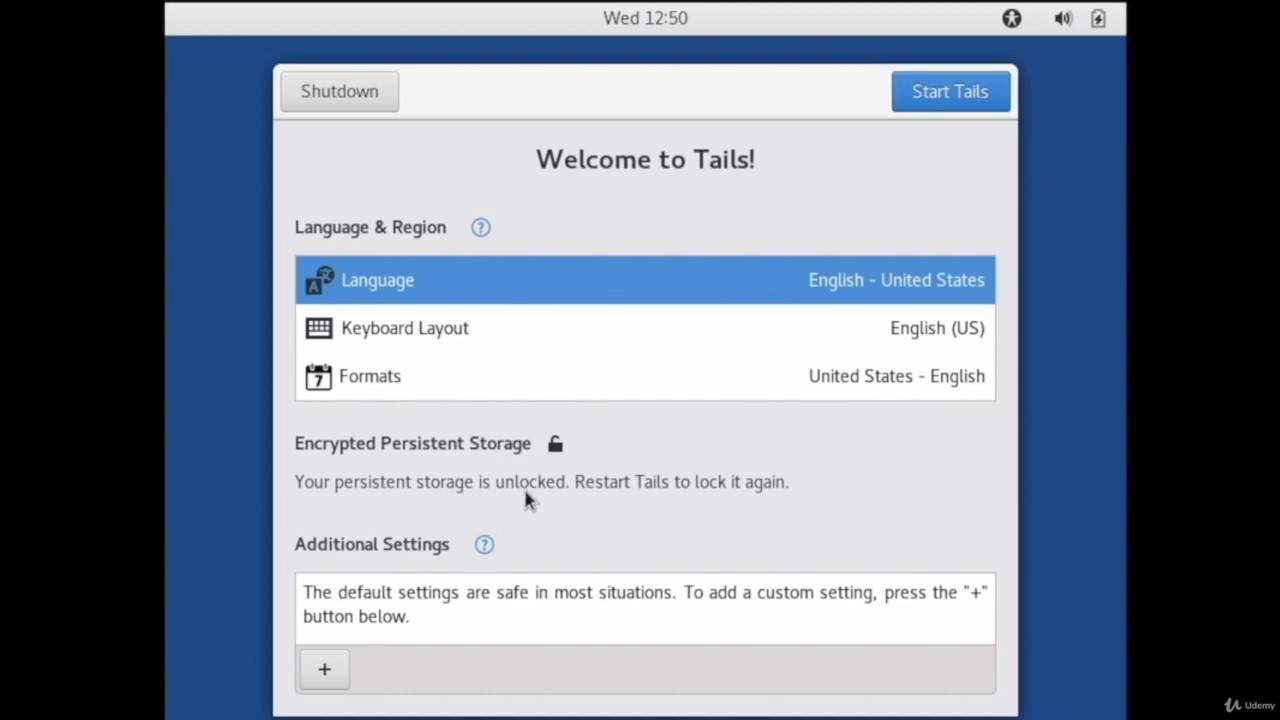
{"action": "left_click", "coordinate": [940, 93]}
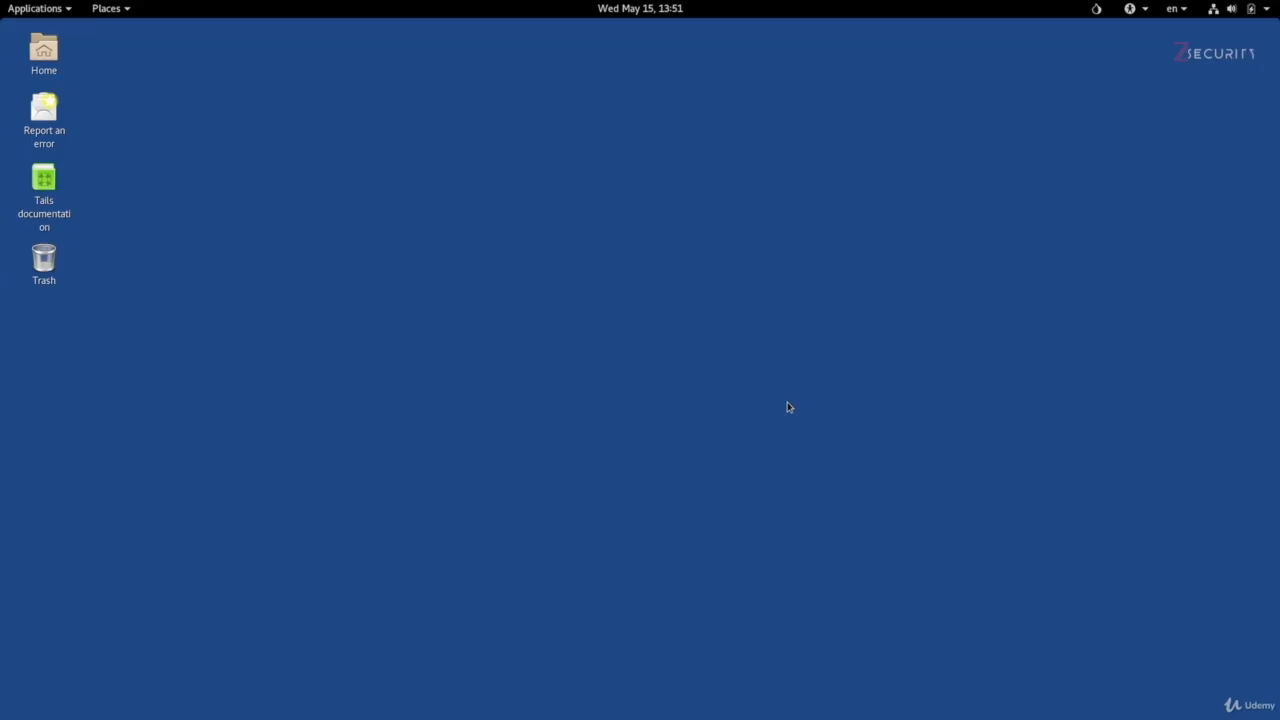
Step: Open the Persistent folder and create a new folder named "presistence test" inside it
{"action": "left_click", "coordinate": [111, 12]}
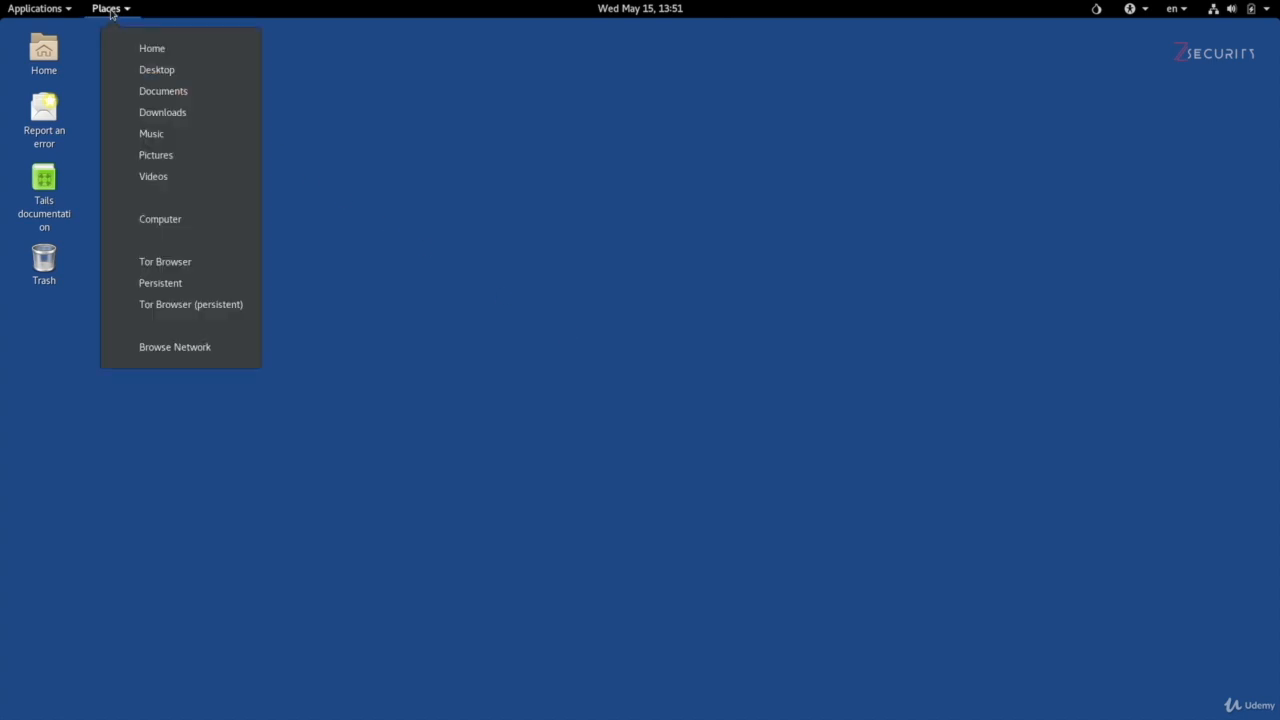
{"action": "left_click", "coordinate": [170, 292]}
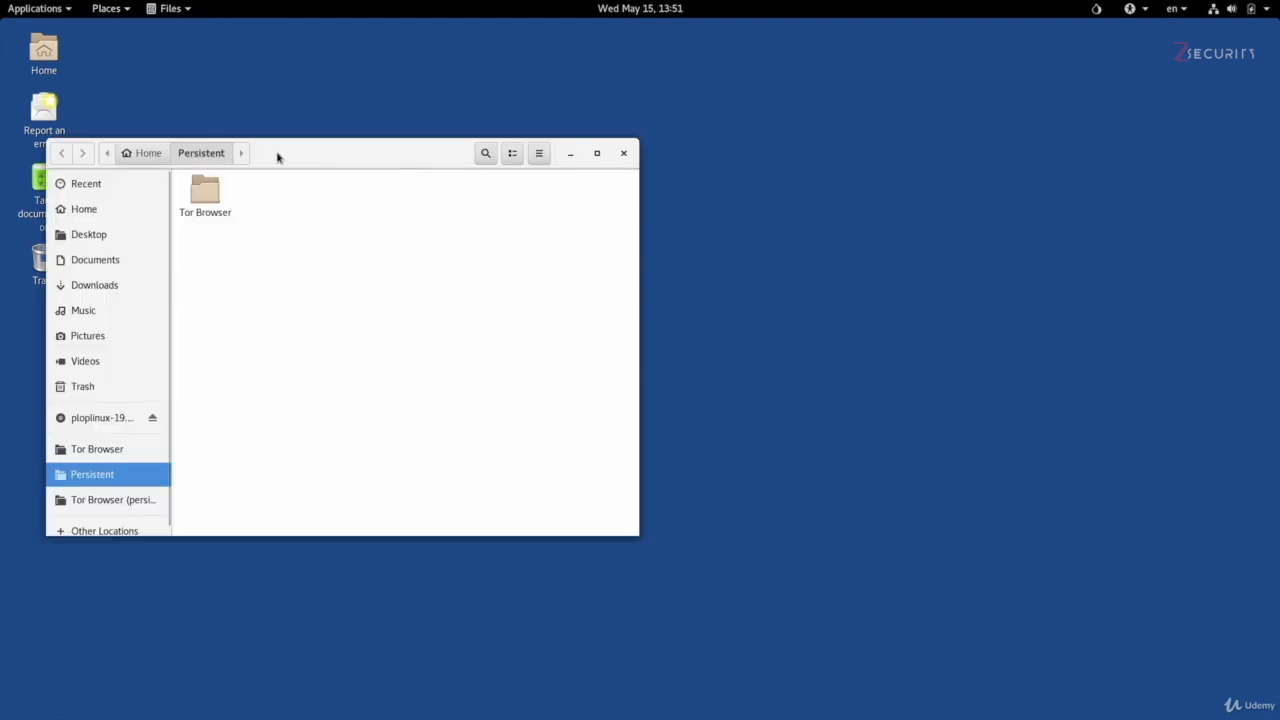
{"action": "left_click_drag", "start_coordinate": [280, 158], "coordinate": [488, 172]}
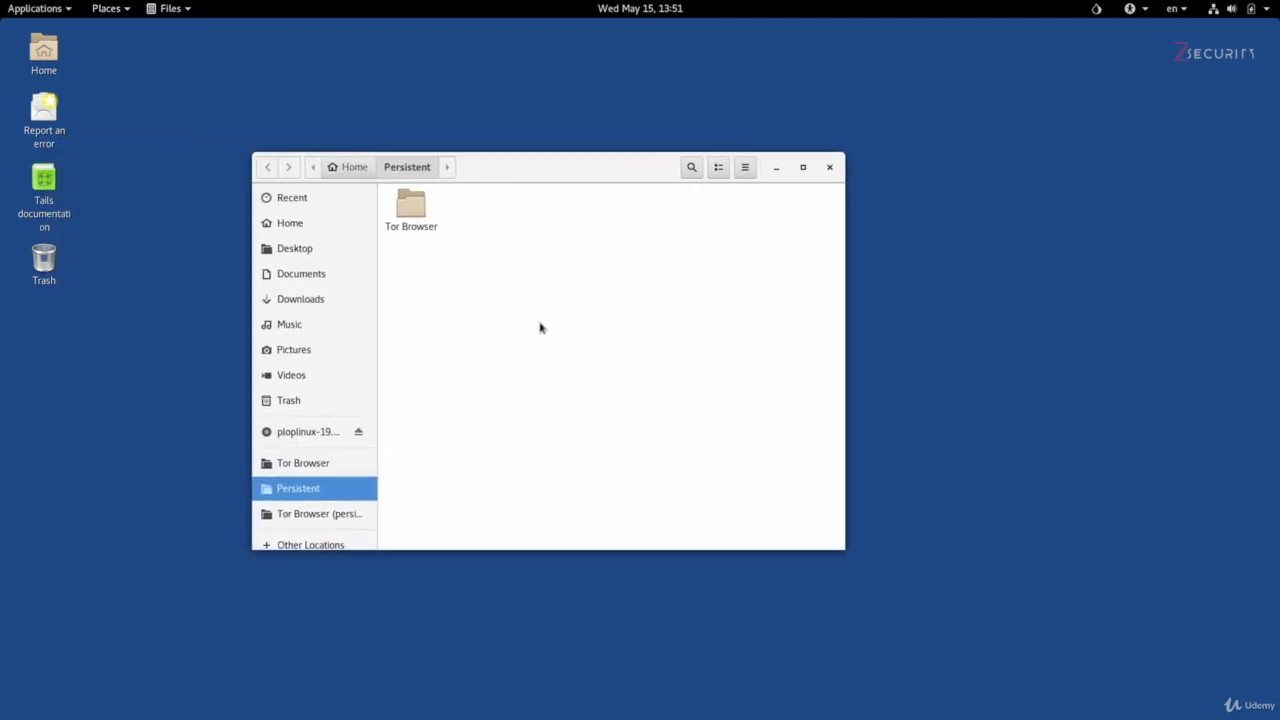
{"action": "right_click", "coordinate": [605, 322]}
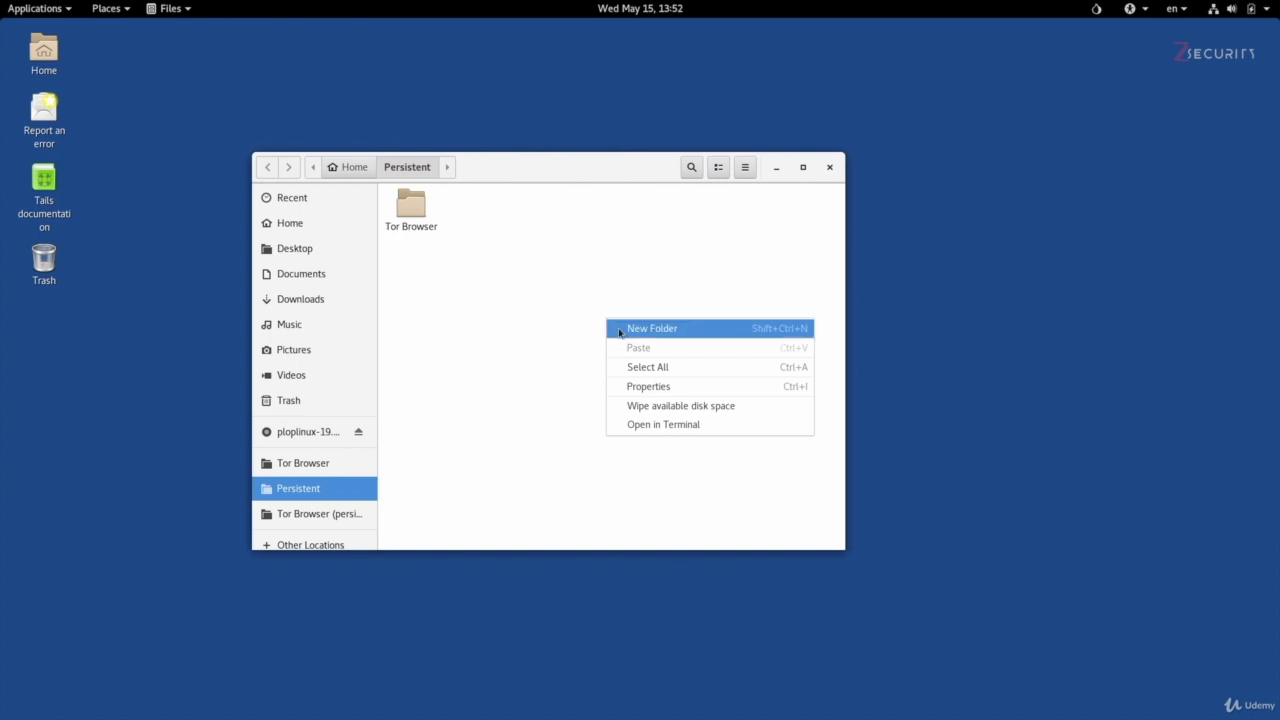
{"action": "left_click", "coordinate": [620, 332]}
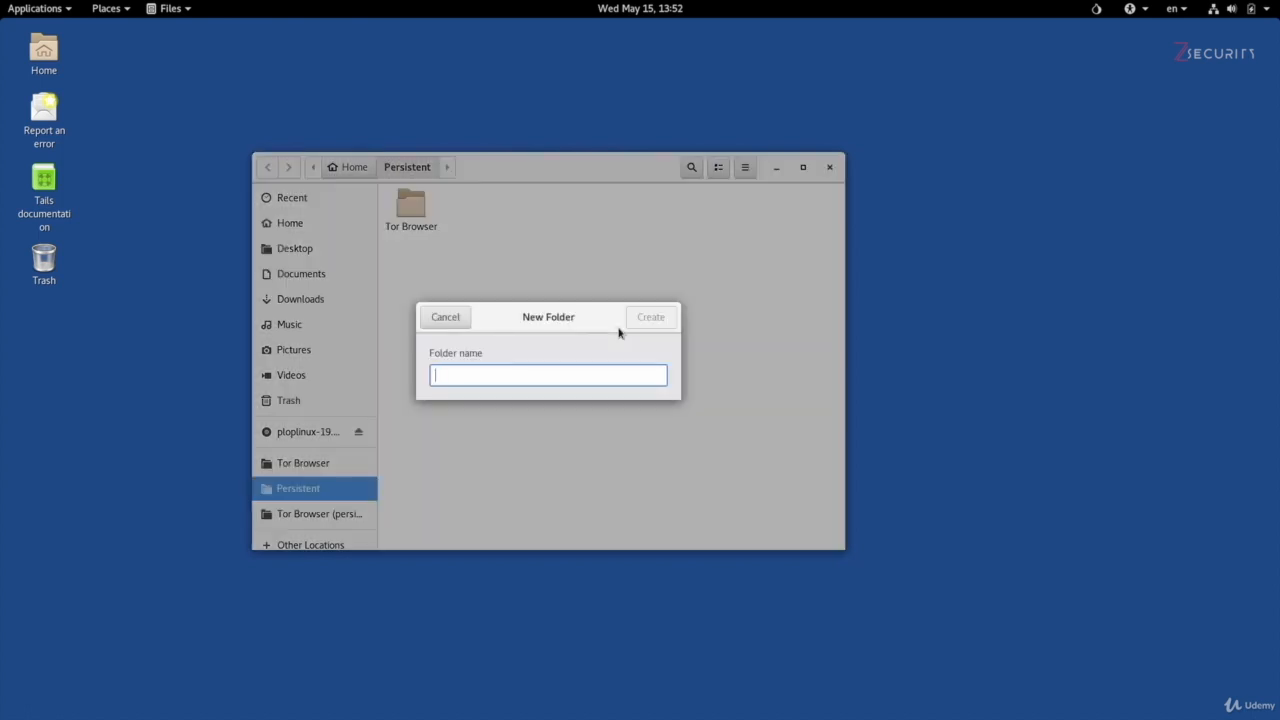
{"action": "type", "text": "presistenc"}
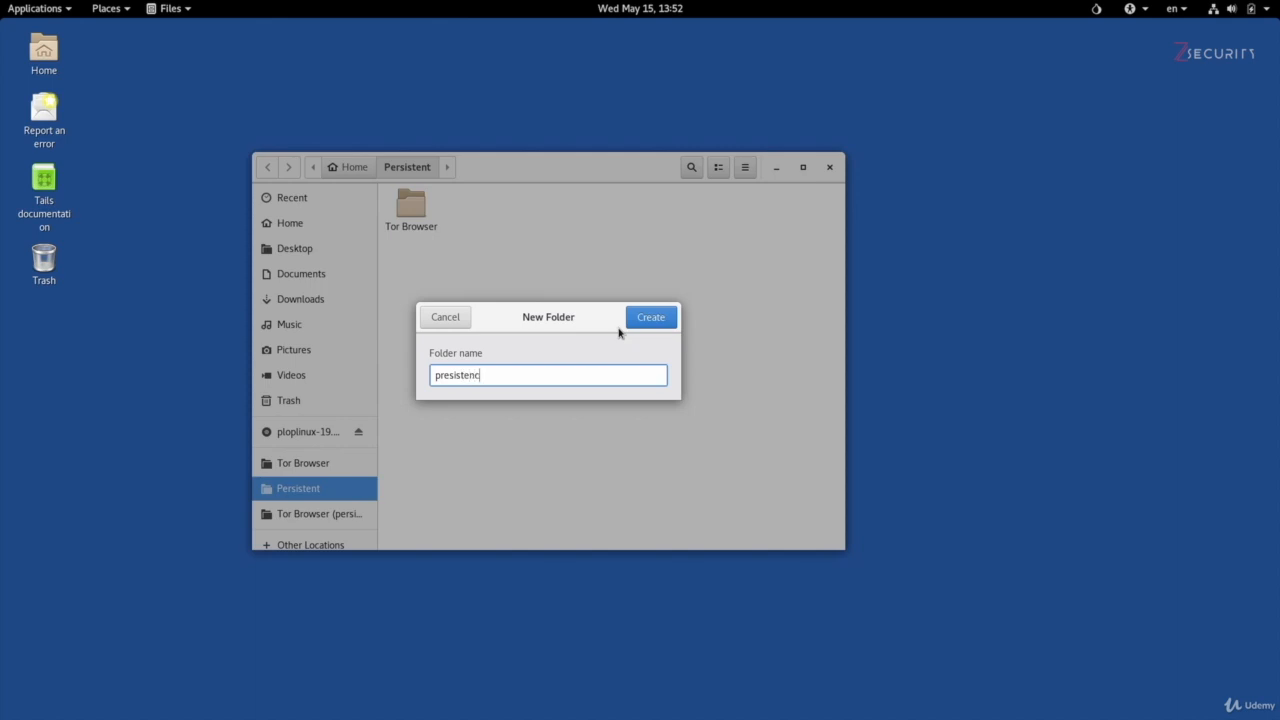
{"action": "type", "text": "e test"}
{"action": "key", "text": "Return"}
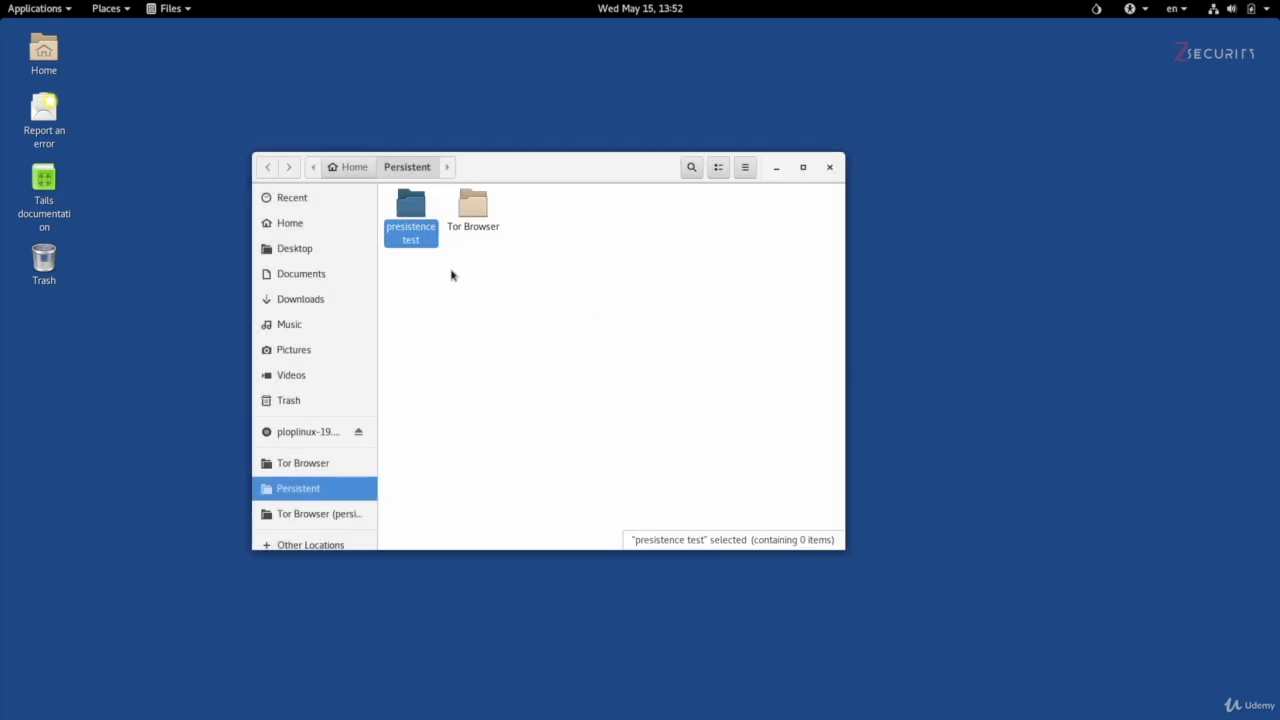
Step: Create a new folder named "test 2" on the desktop
{"action": "right_click", "coordinate": [170, 100]}
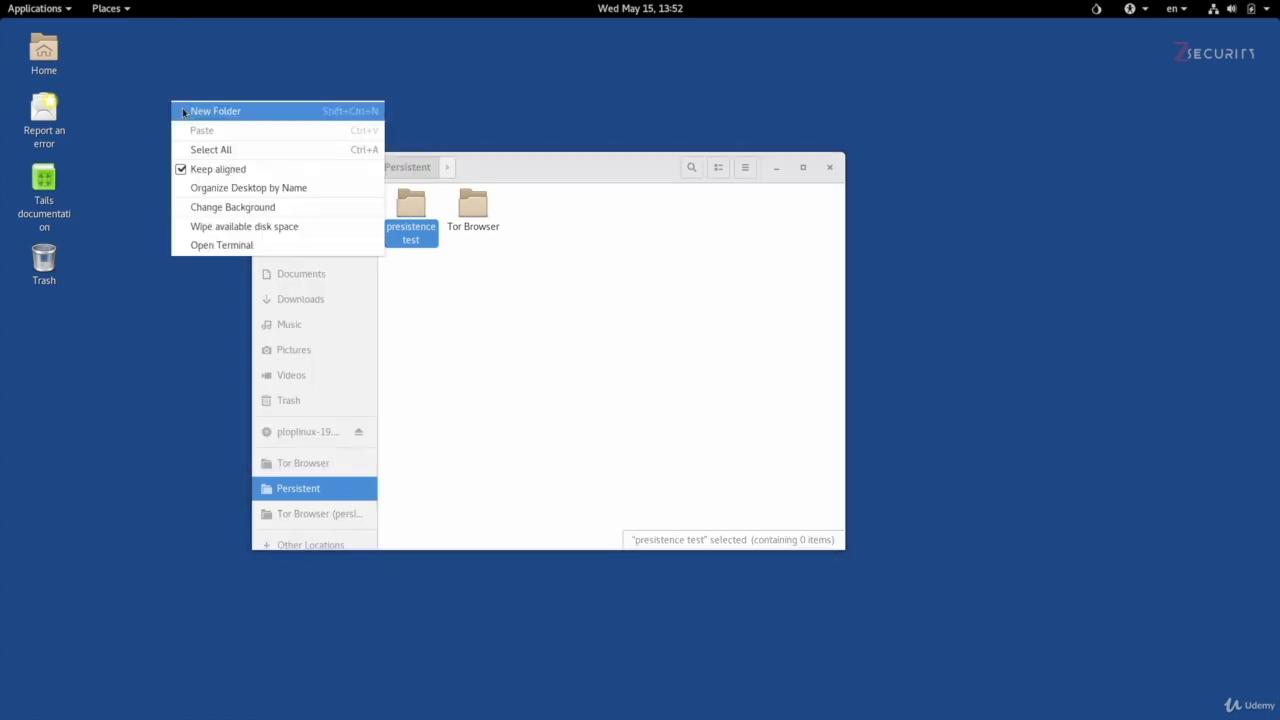
{"action": "left_click", "coordinate": [183, 112]}
{"action": "type", "text": "test 2"}
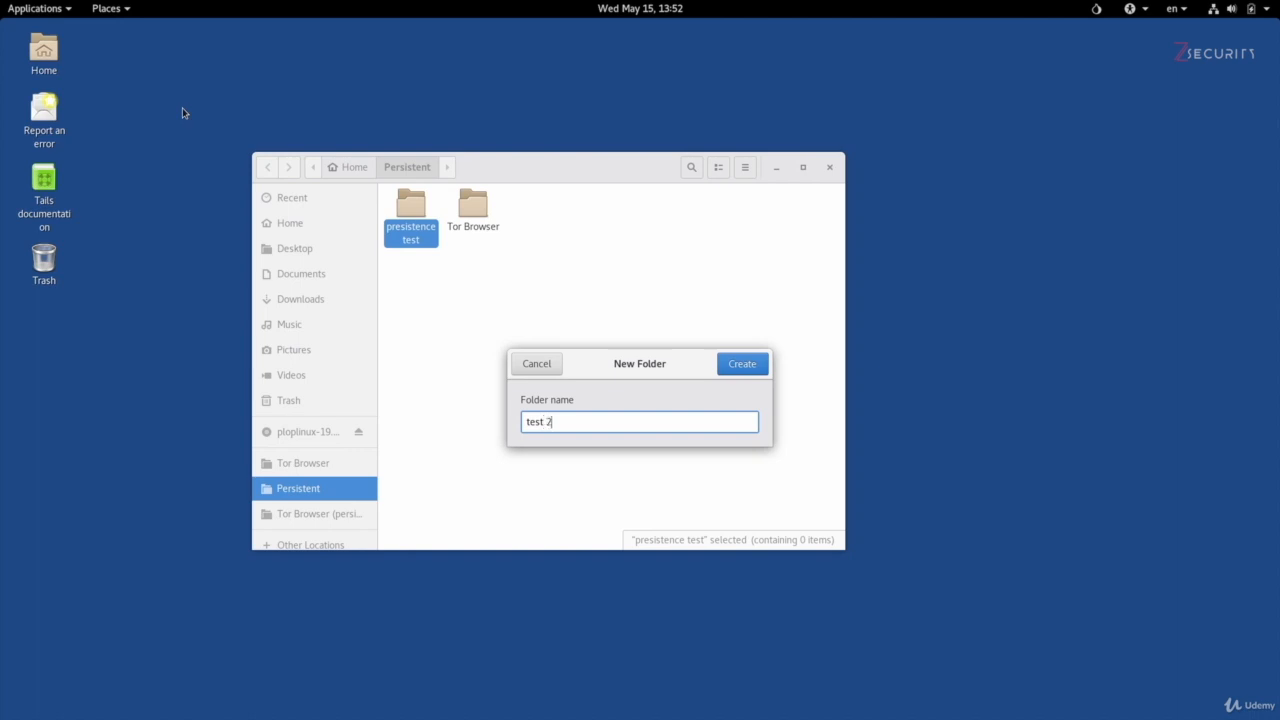
{"action": "key", "text": "Return"}
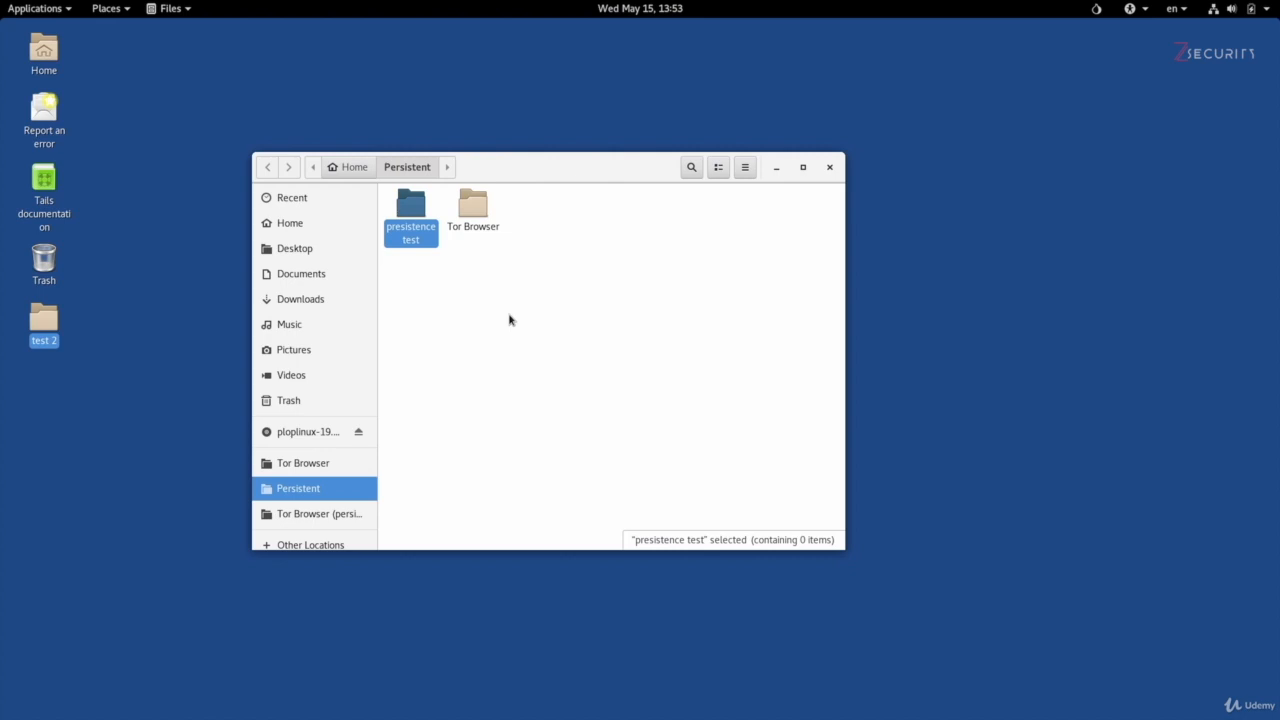
Step: Connect to the Wi-Fi network eir73766789-2.4G by entering its wireless password
{"action": "left_click", "coordinate": [1213, 10]}
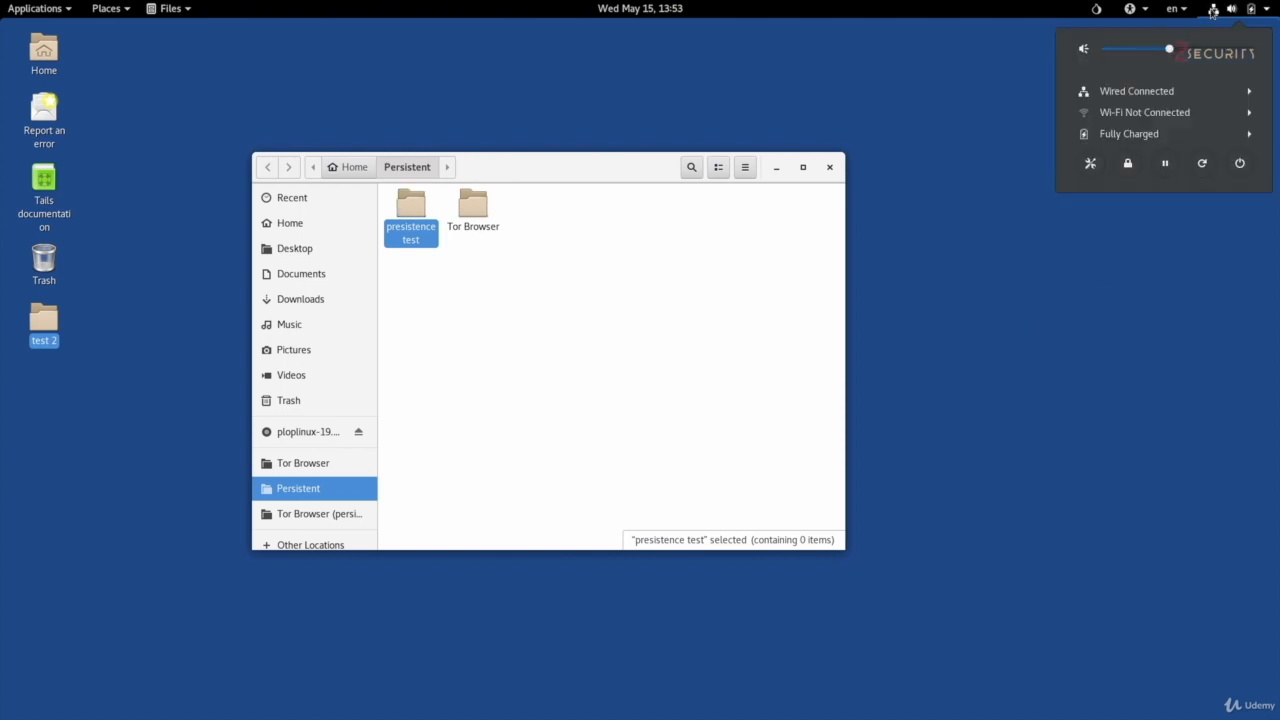
{"action": "left_click", "coordinate": [1203, 112]}
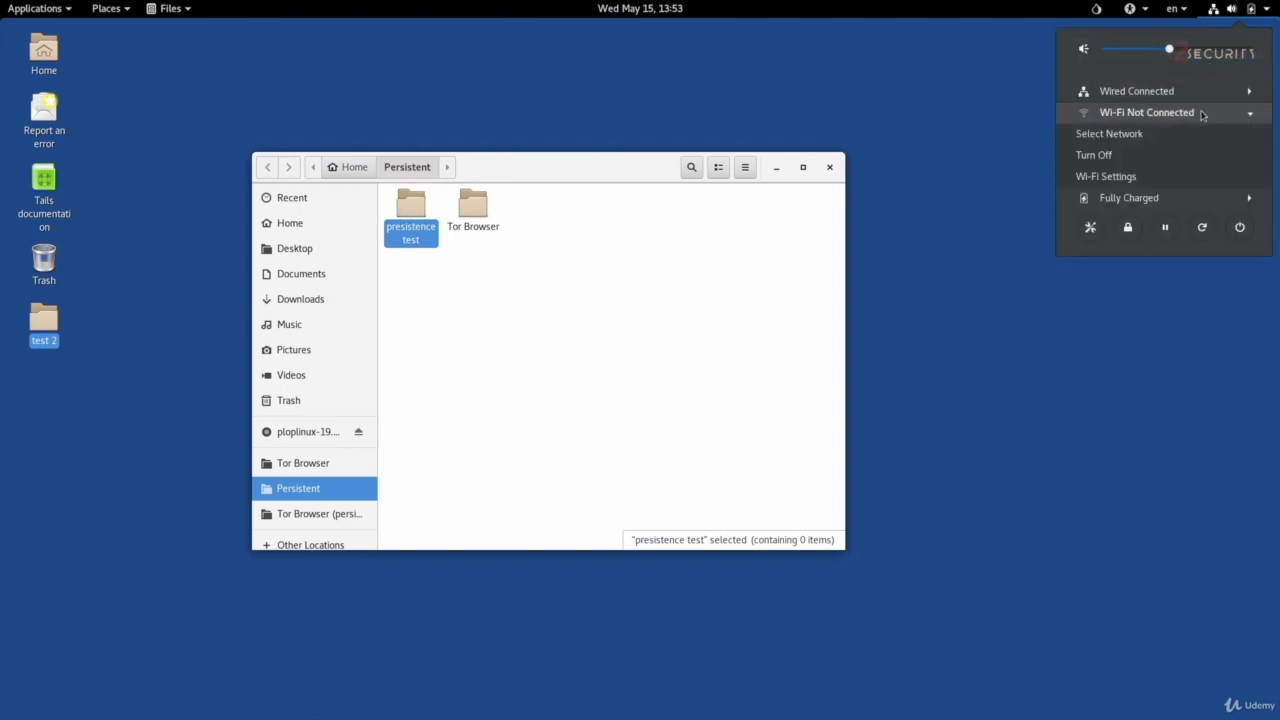
{"action": "left_click", "coordinate": [1192, 133]}
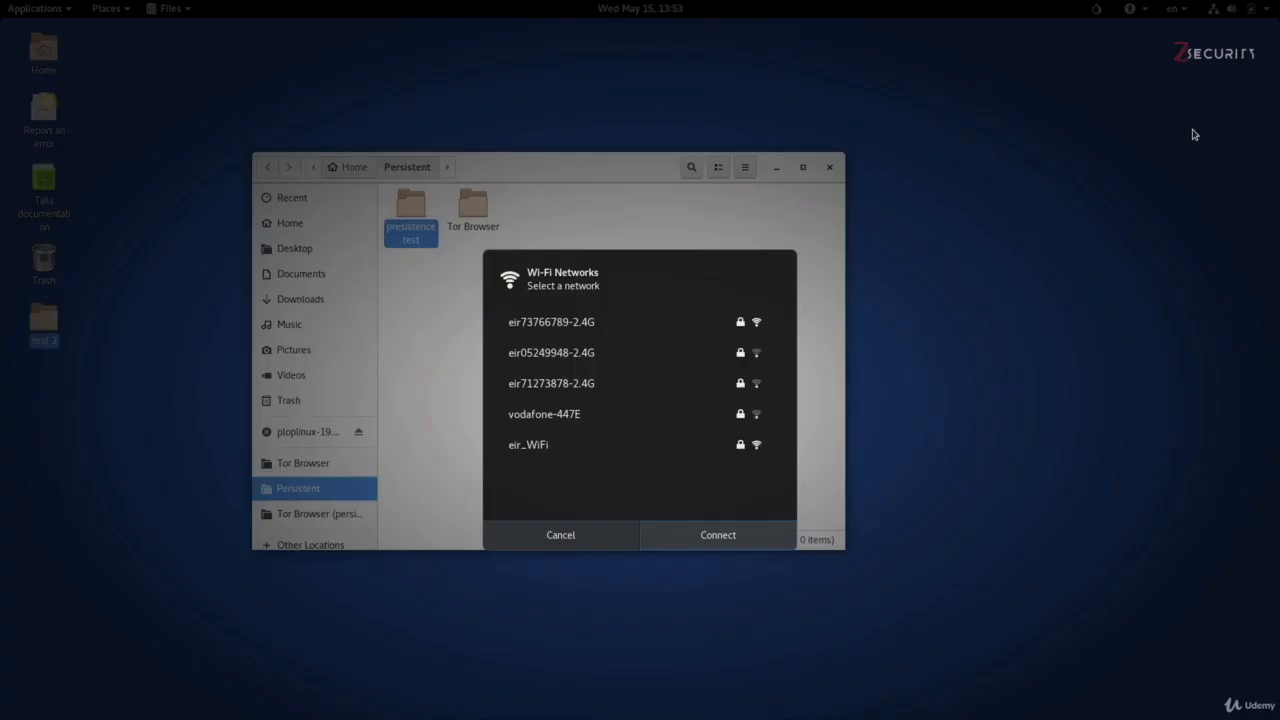
{"action": "left_click", "coordinate": [634, 325]}
{"action": "left_click", "coordinate": [703, 533]}
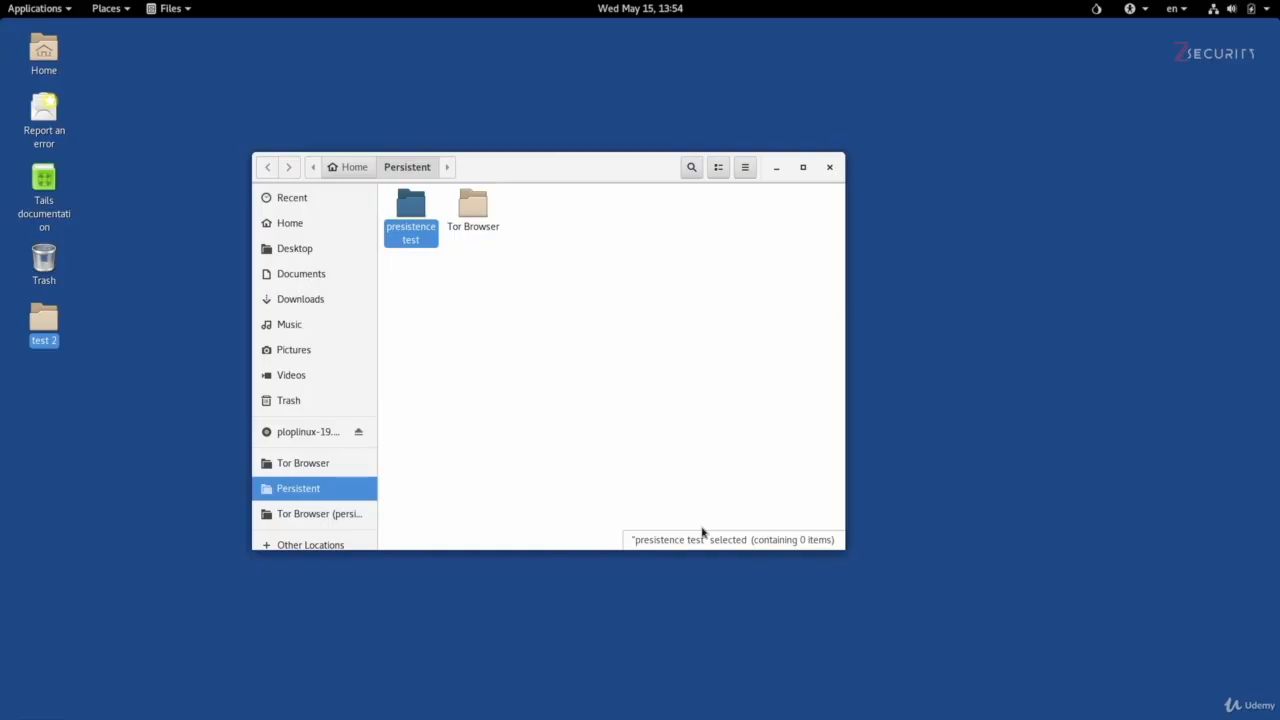
{"action": "type", "text": "********"}
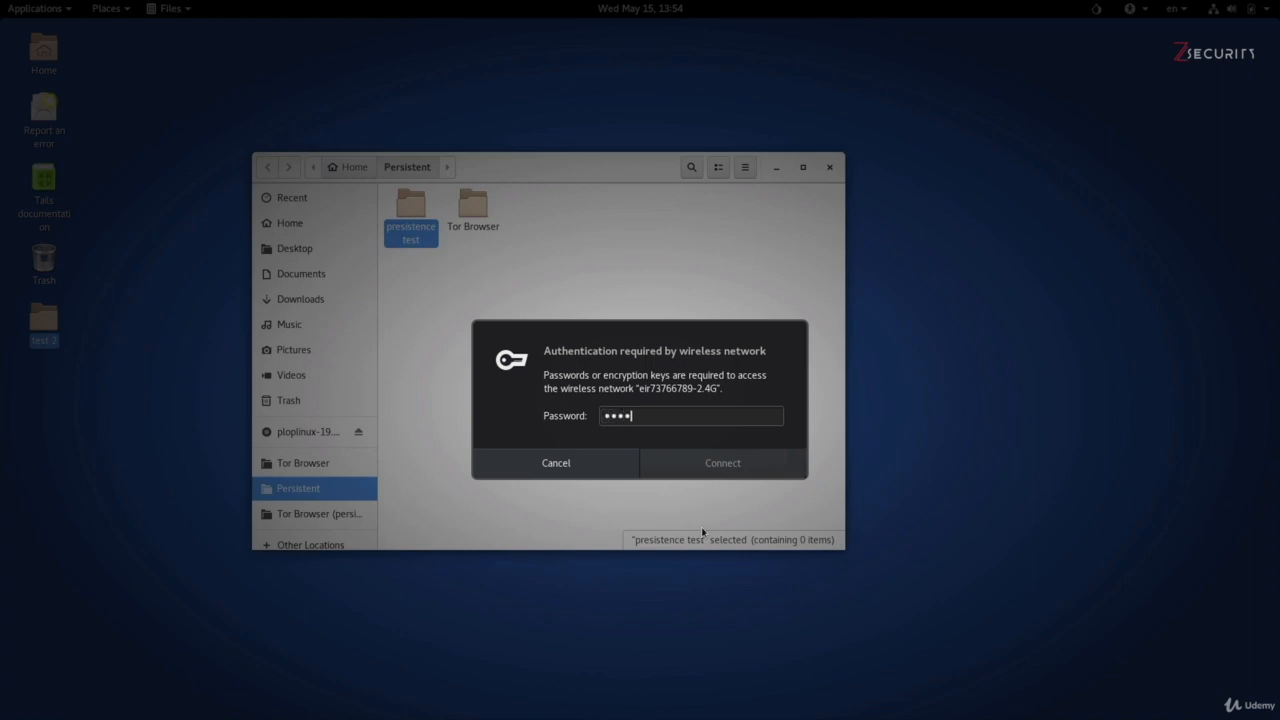
{"action": "left_click", "coordinate": [740, 471]}
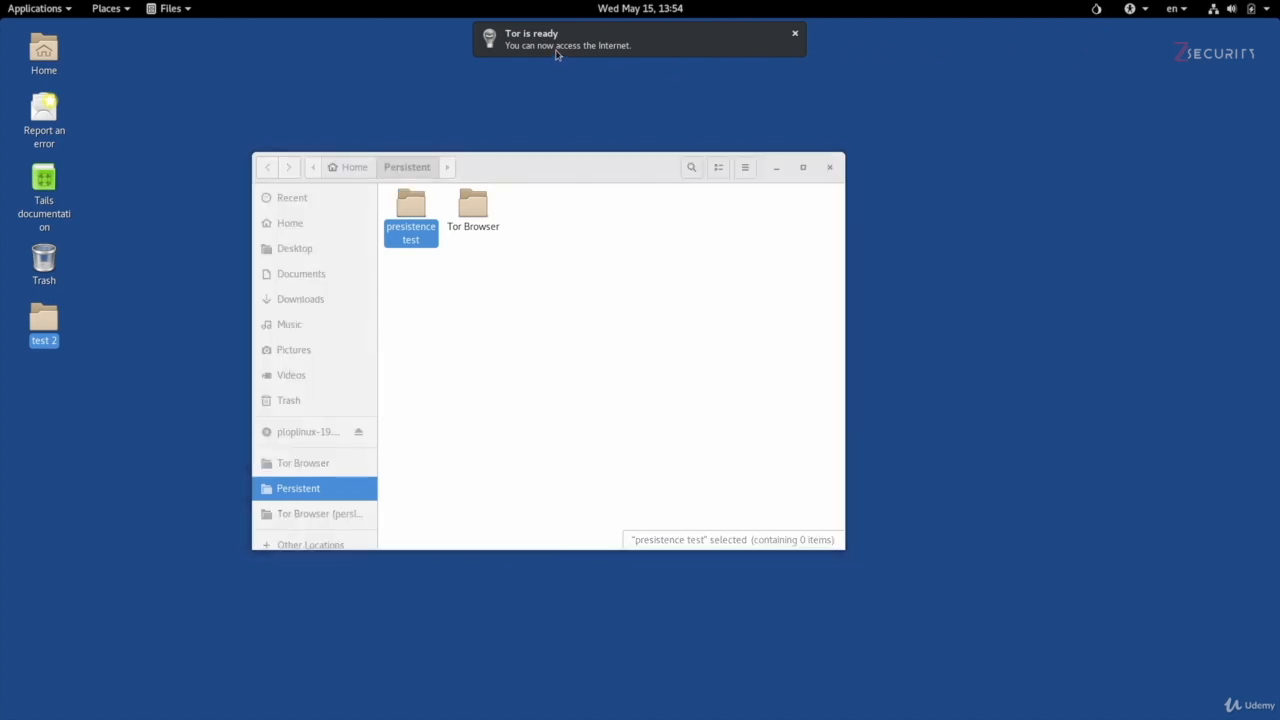
Step: Restart the system and start Tails with the encrypted persistent storage unlocked by its passphrase
{"action": "left_click", "coordinate": [1210, 10]}
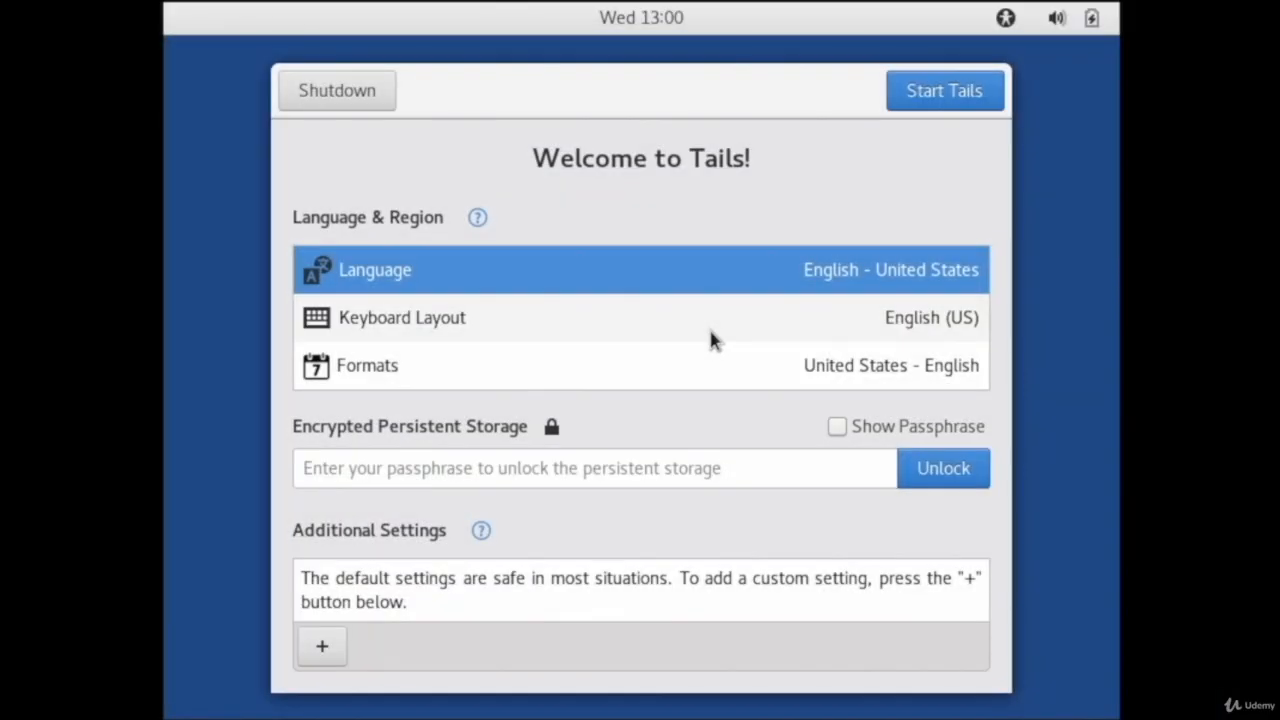
{"action": "left_click", "coordinate": [571, 478]}
{"action": "type", "text": "password"}
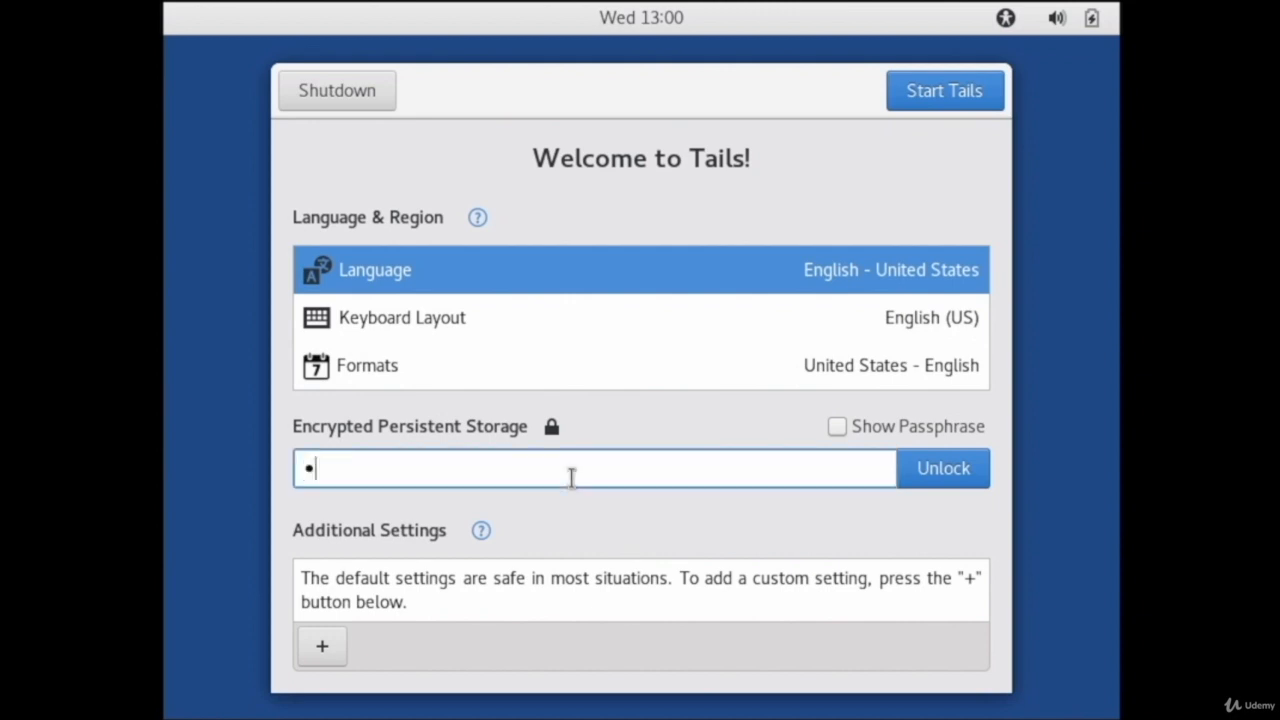
{"action": "type", "text": "password"}
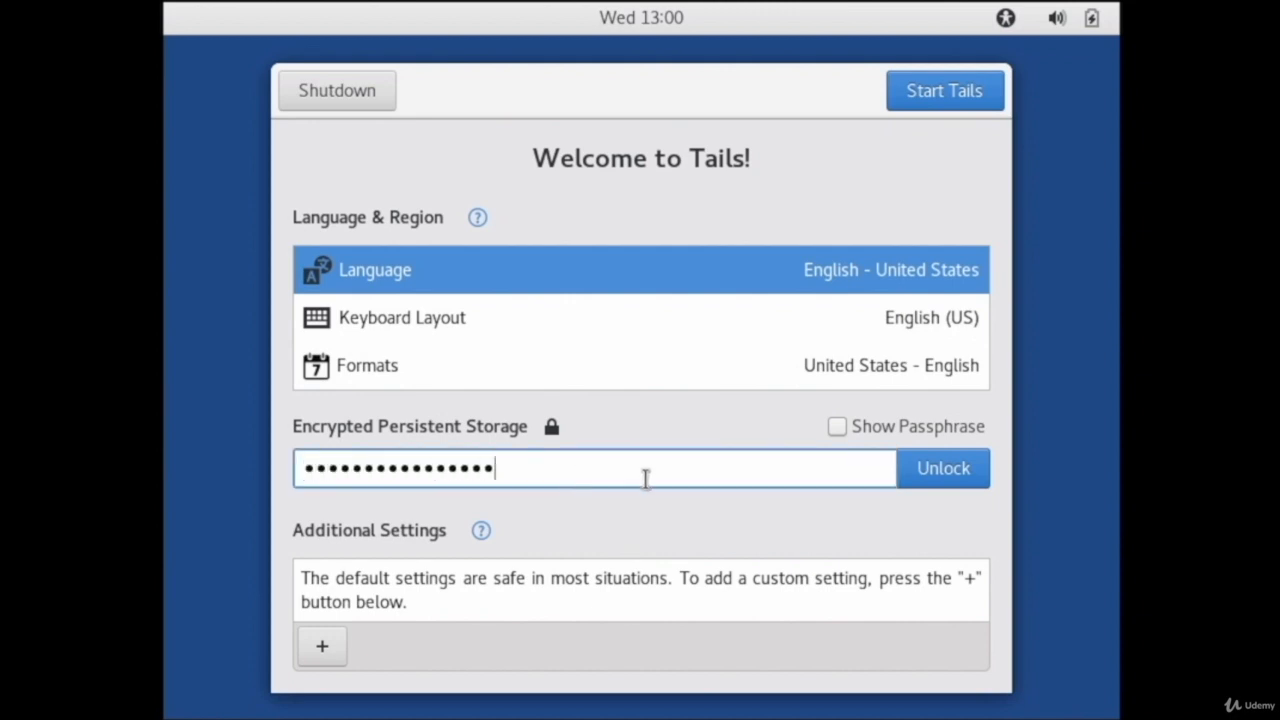
{"action": "left_click", "coordinate": [935, 470]}
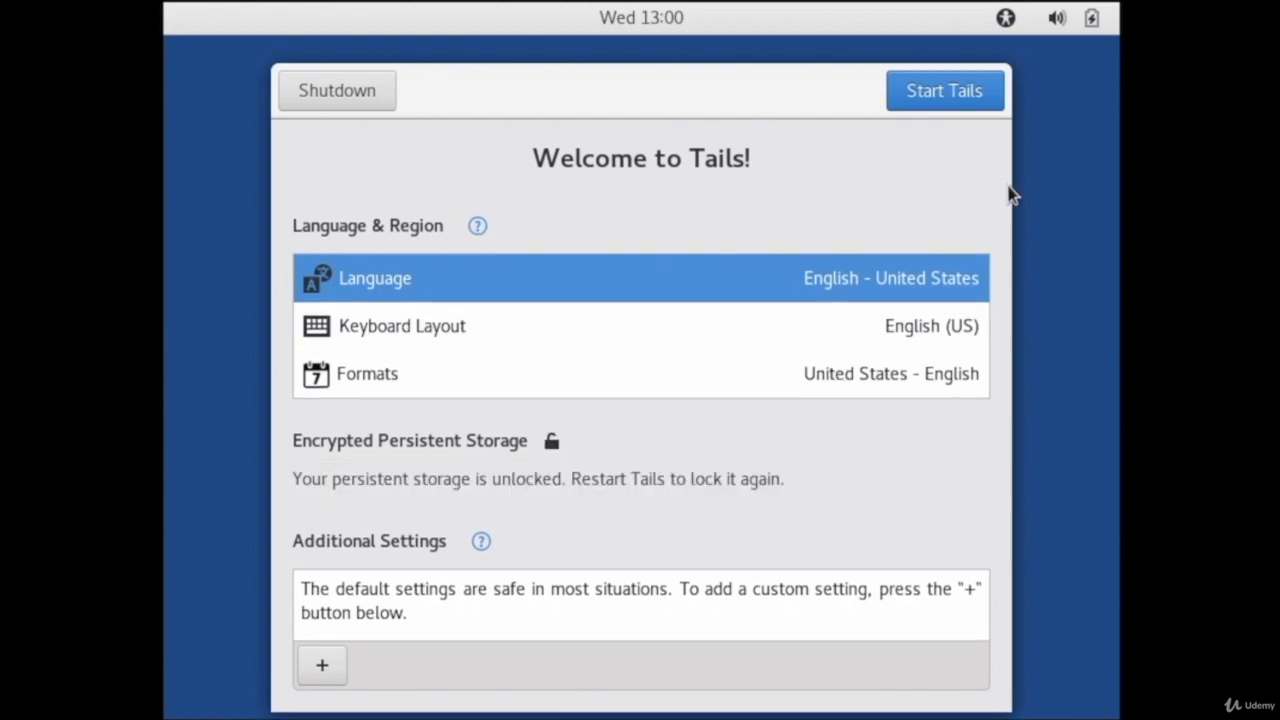
{"action": "left_click", "coordinate": [970, 95]}
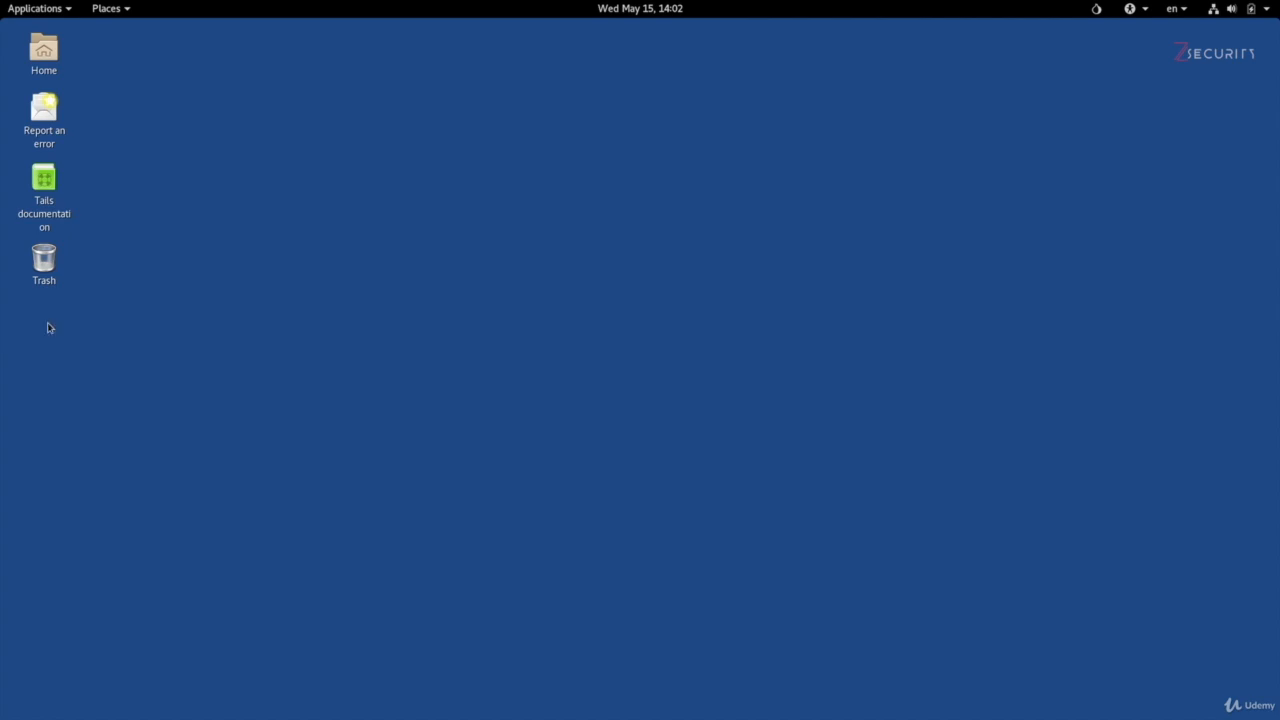
Step: Check the Persistent folder for the "presistence test" folder, then close the file window
{"action": "left_click", "coordinate": [116, 12]}
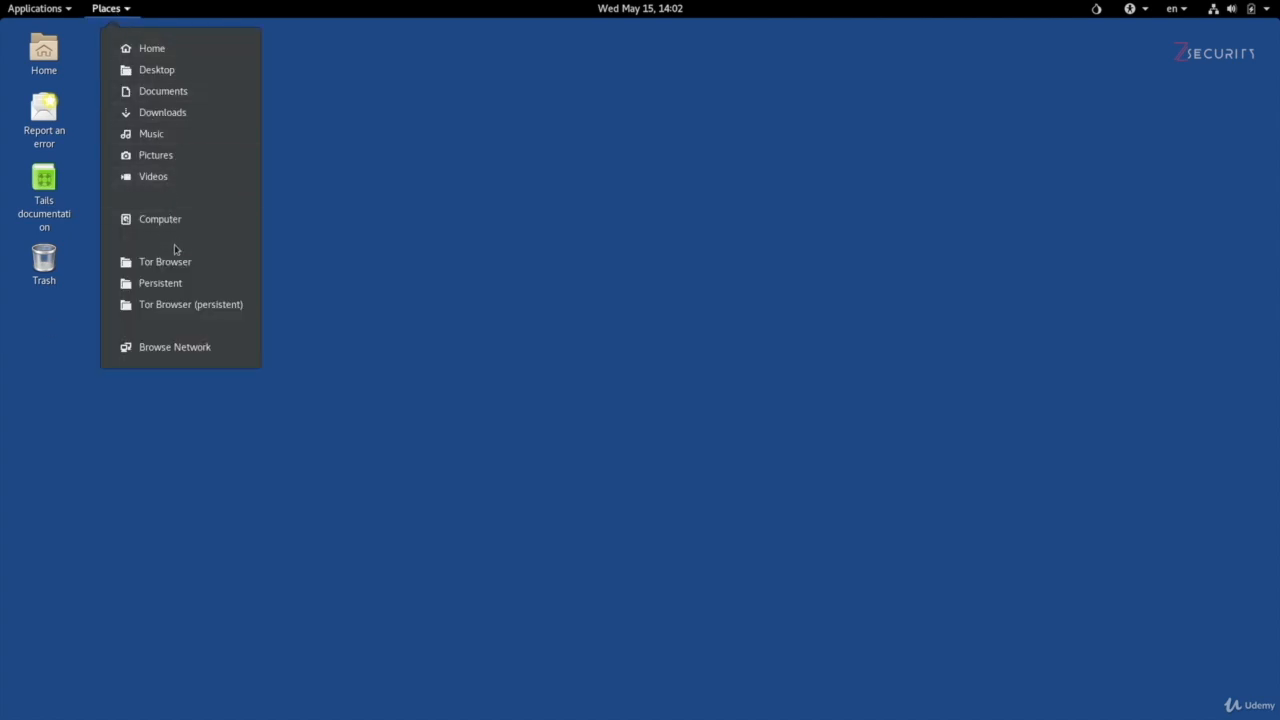
{"action": "left_click", "coordinate": [176, 284]}
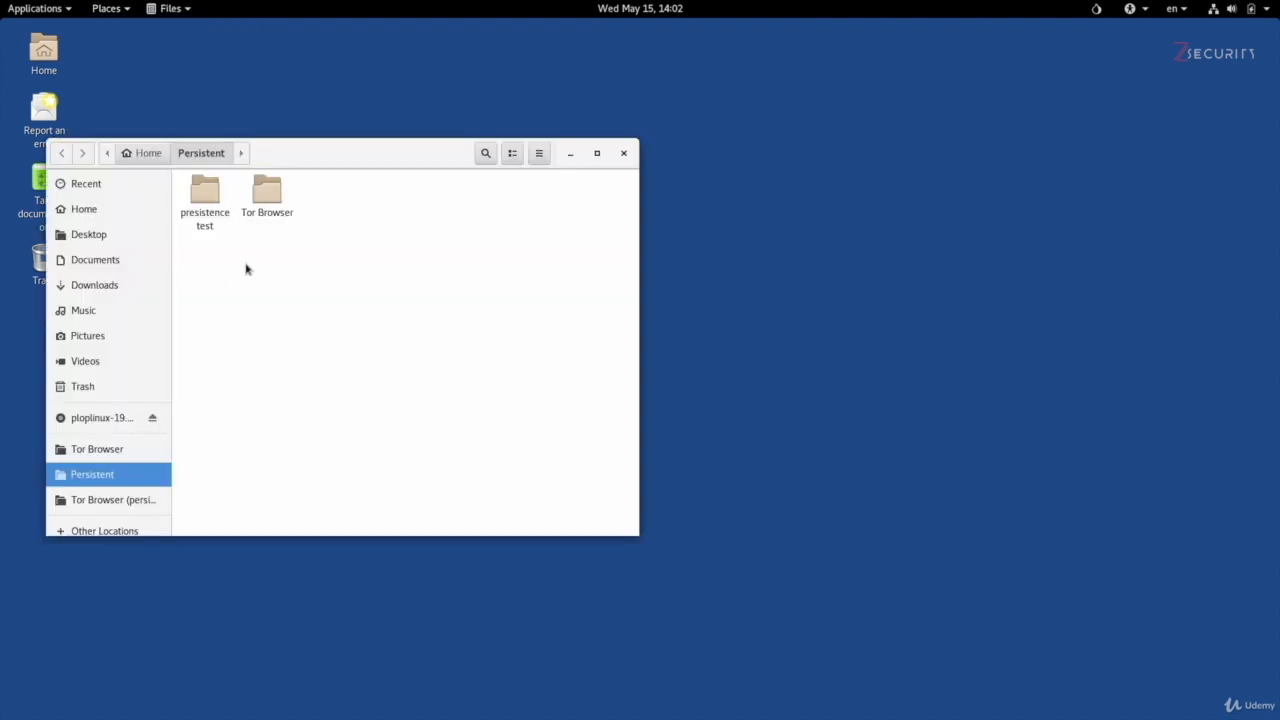
{"action": "left_click", "coordinate": [200, 199]}
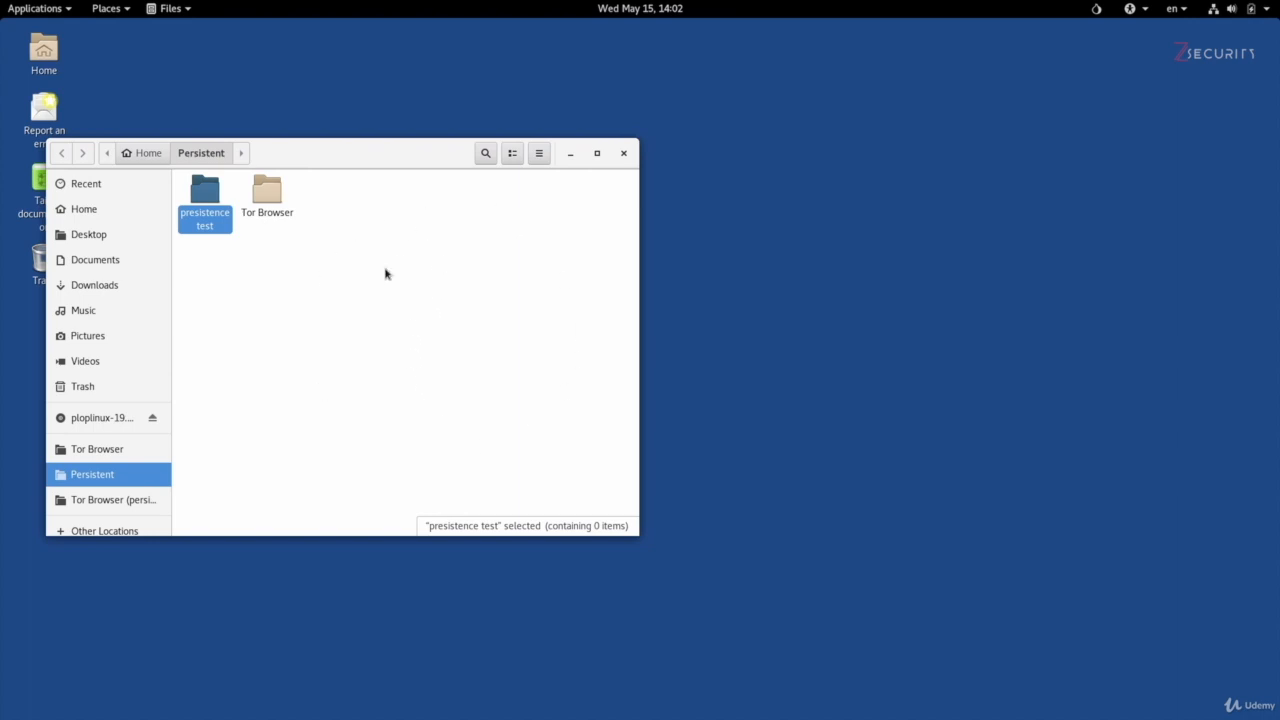
{"action": "left_click", "coordinate": [622, 154]}
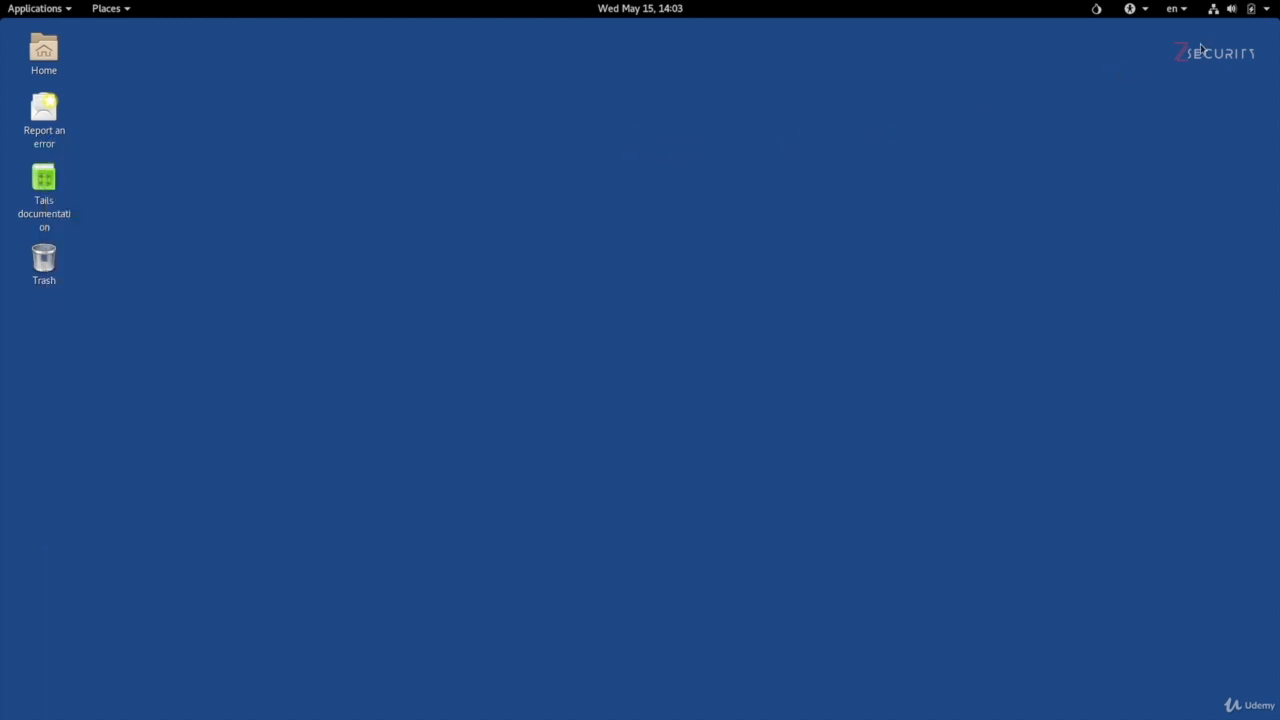
Step: Restart the system and start Tails without unlocking the encrypted persistent storage
{"action": "left_click", "coordinate": [1218, 13]}
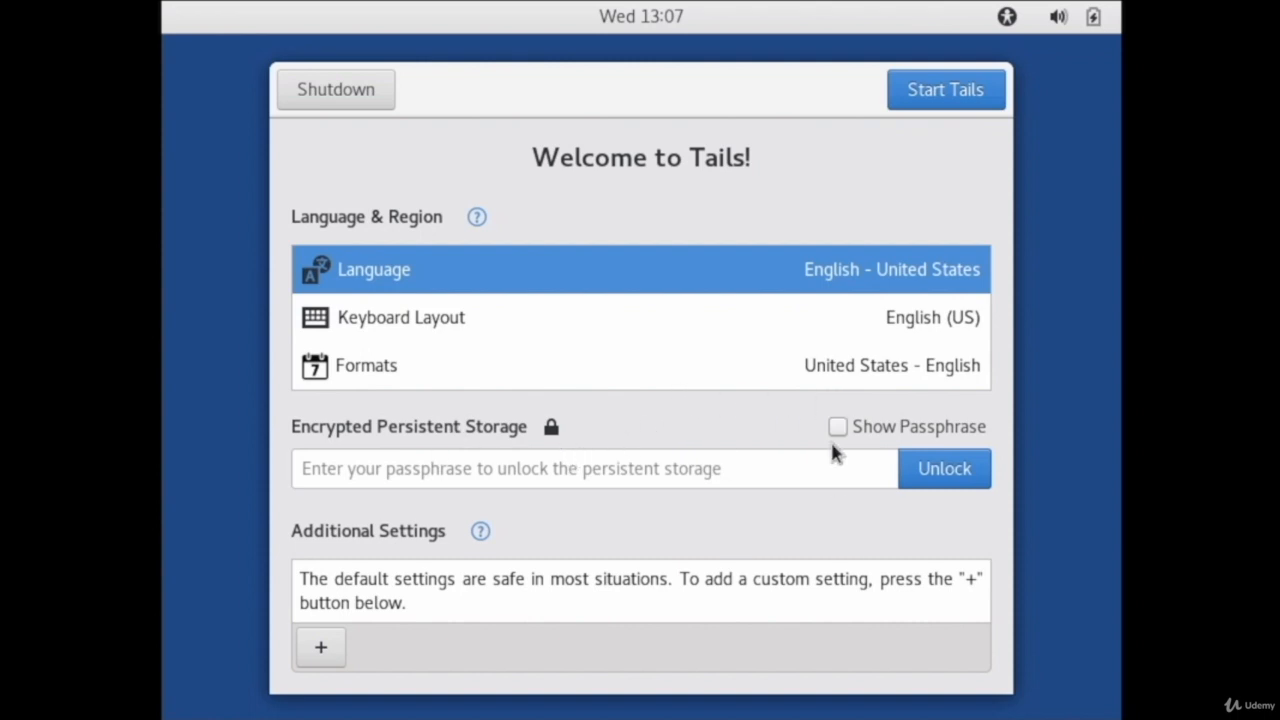
{"action": "left_click", "coordinate": [994, 96]}
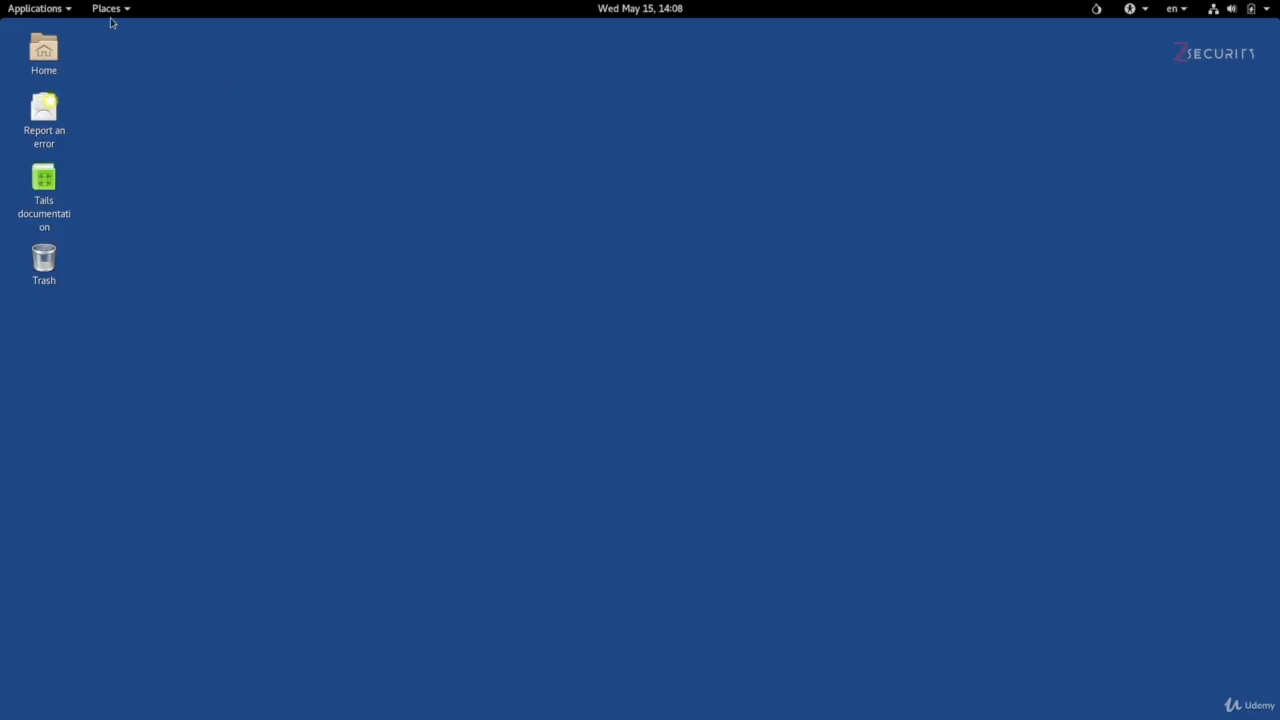
Step: Check whether the Persistent folder is listed among the places and examine the available Wi-Fi networks
{"action": "left_click", "coordinate": [106, 9]}
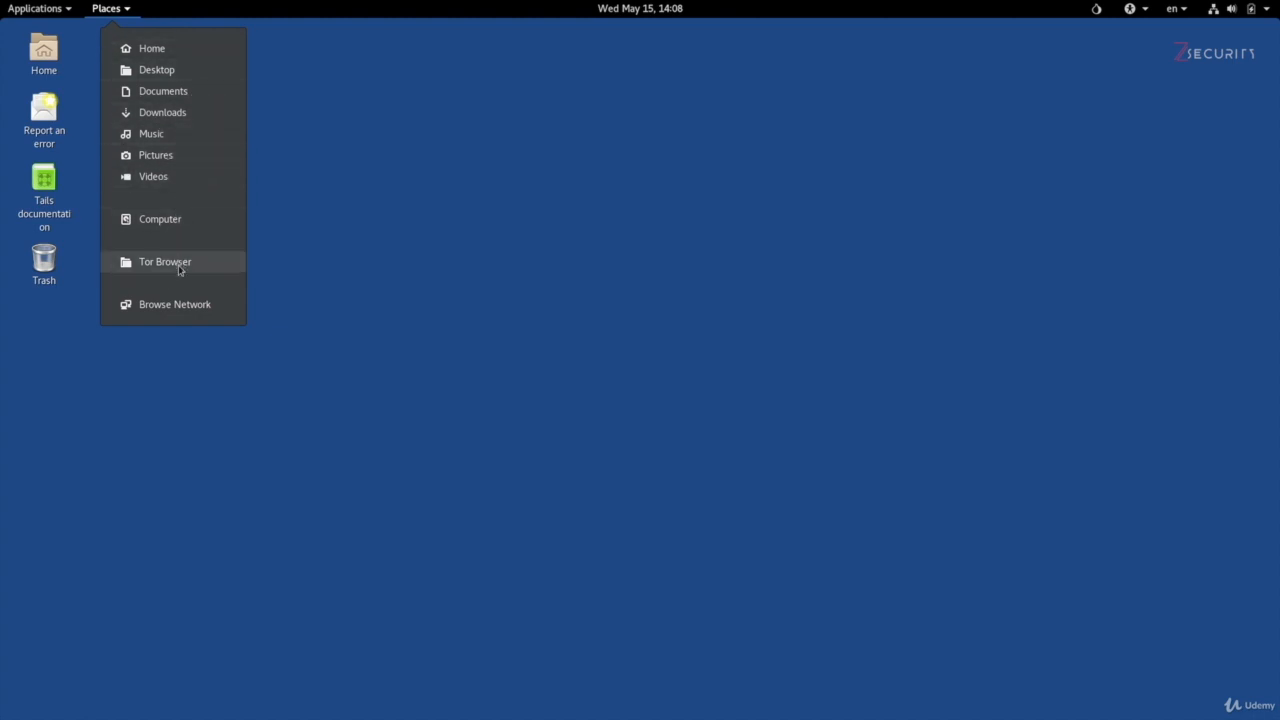
{"action": "left_click", "coordinate": [767, 368]}
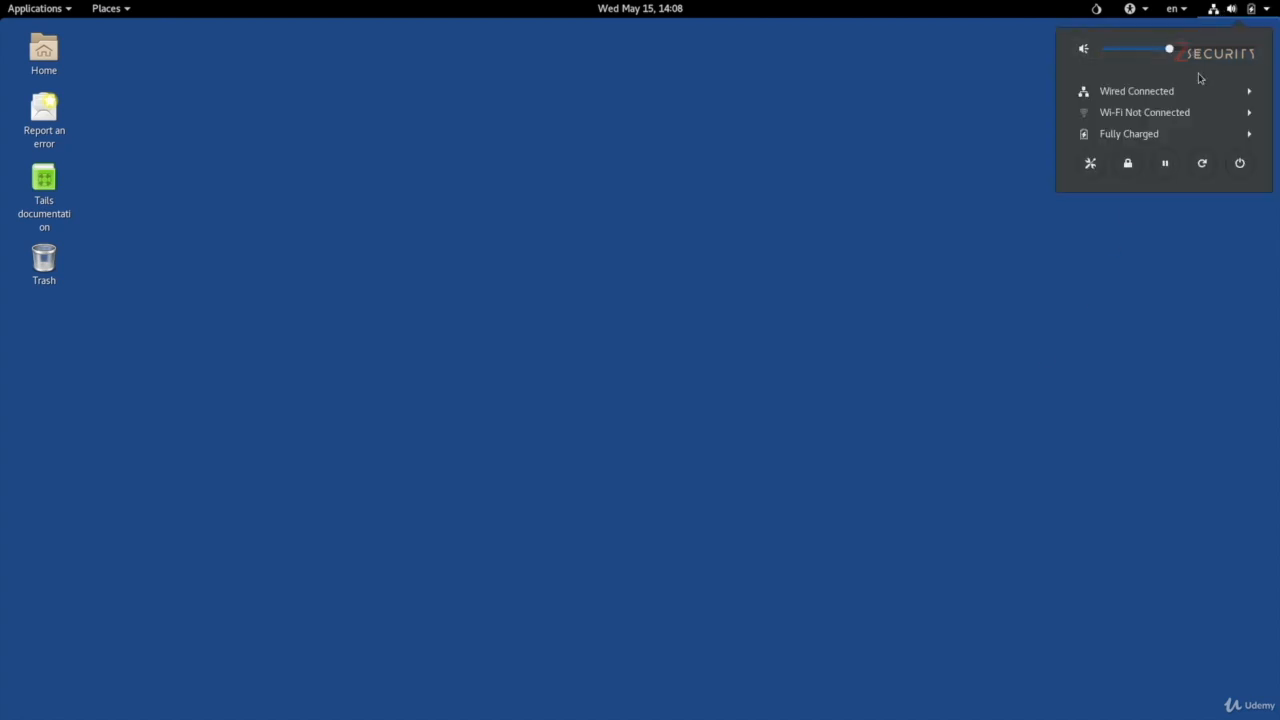
{"action": "left_click", "coordinate": [1185, 111]}
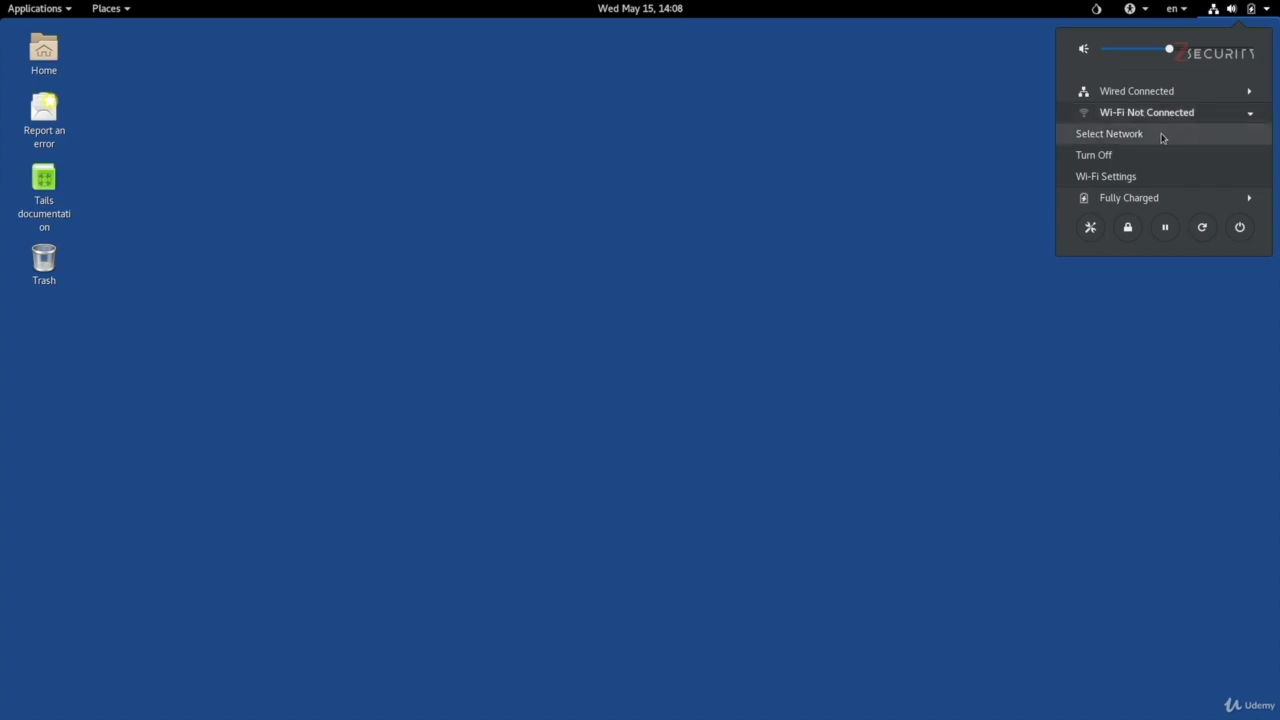
{"action": "left_click", "coordinate": [1162, 137]}
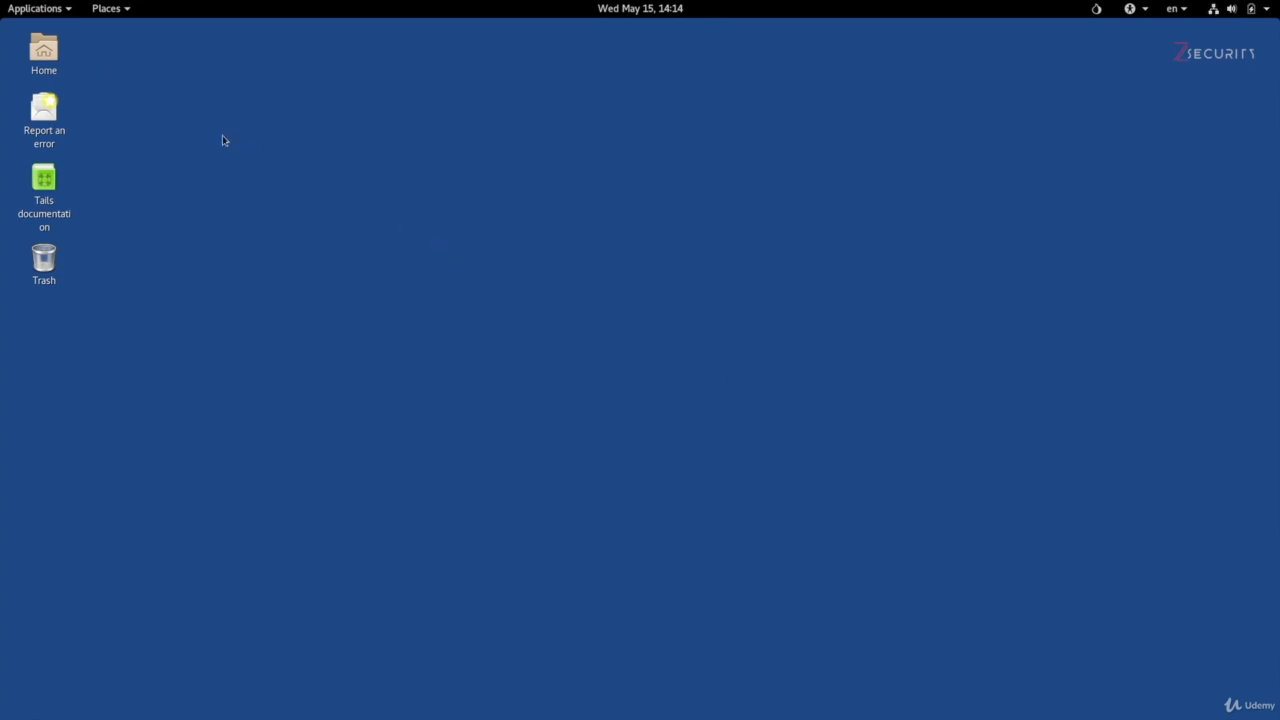
Step: Delete the persistent volume from the SanDisk Ultra device with the Tails persistence wizard
{"action": "left_click", "coordinate": [52, 15]}
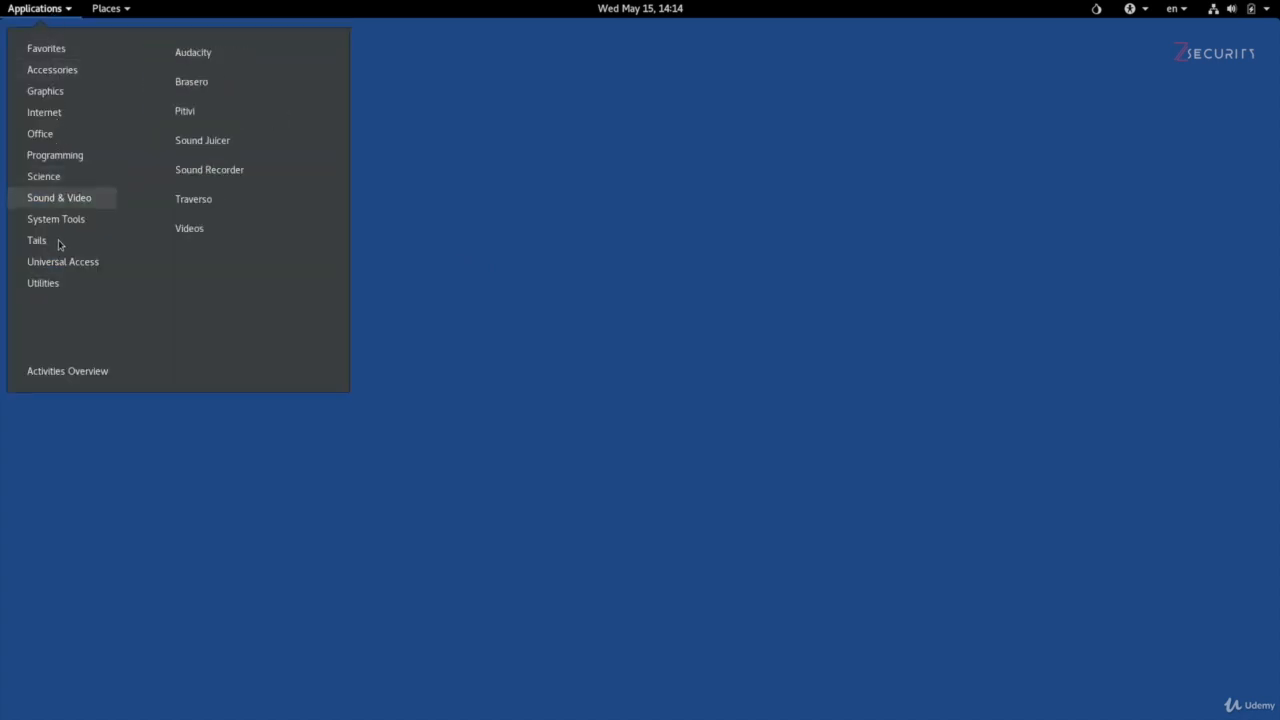
{"action": "mouse_move", "coordinate": [58, 244]}
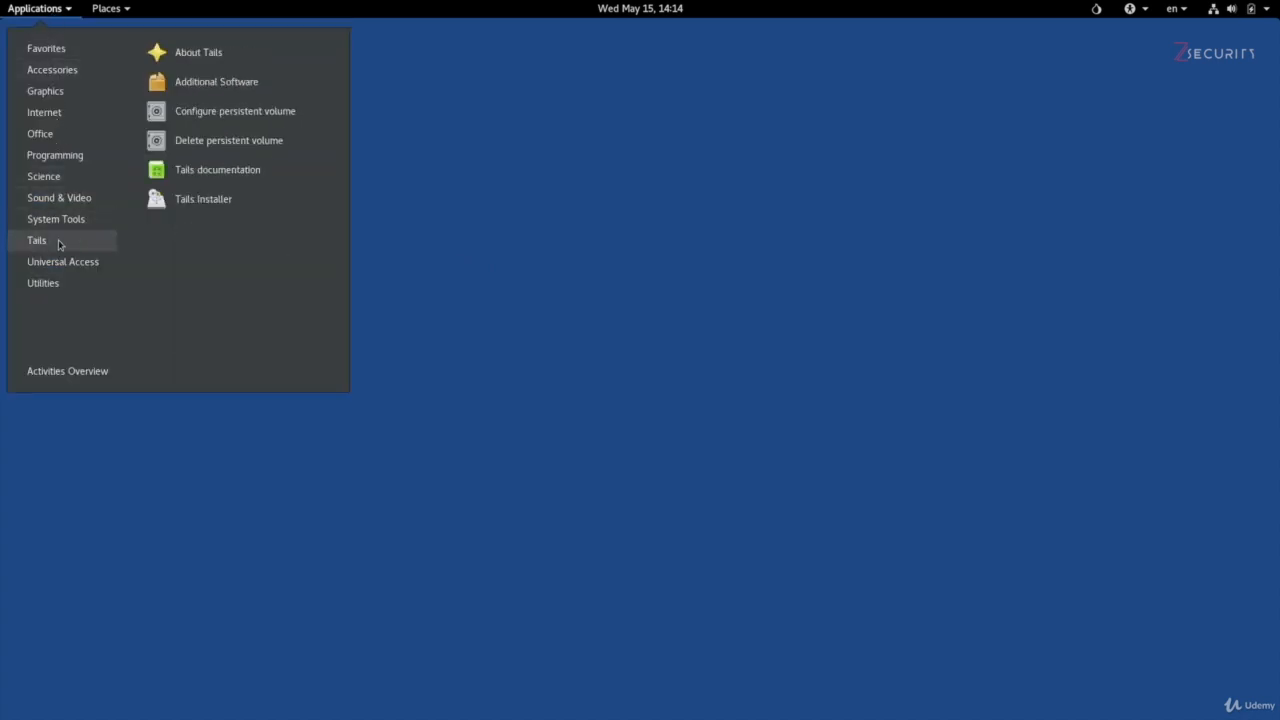
{"action": "left_click", "coordinate": [290, 150]}
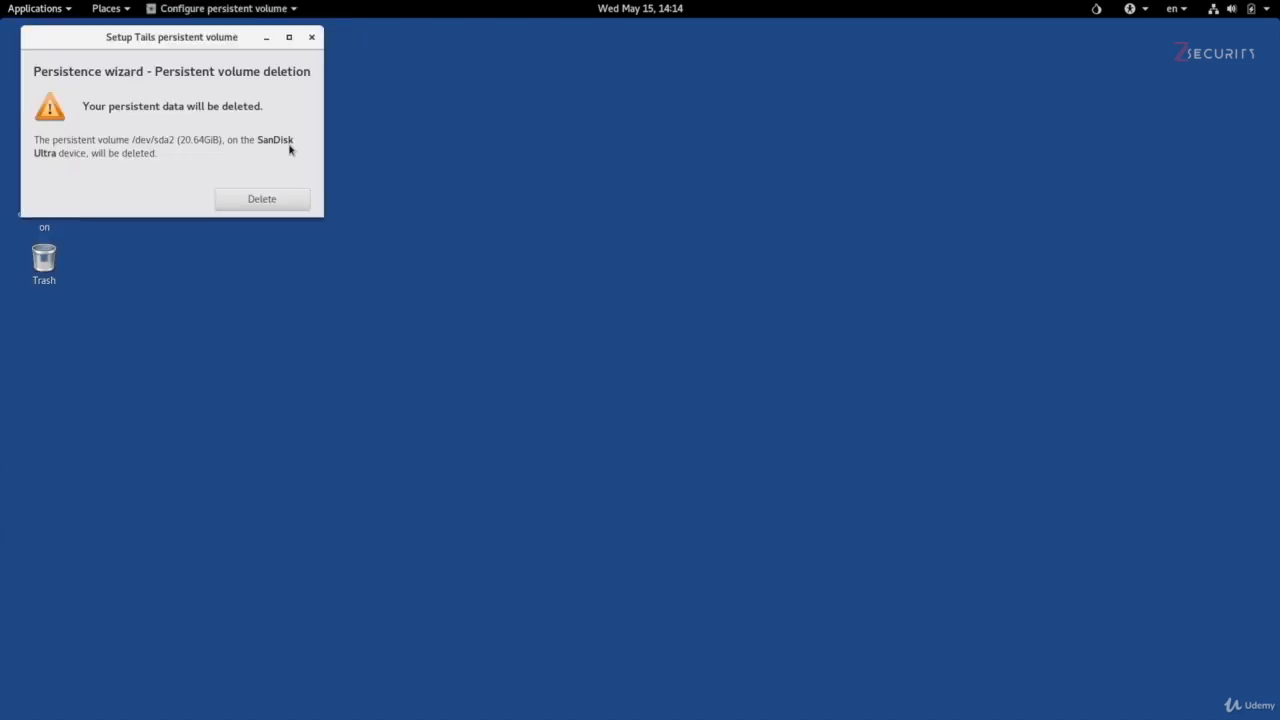
{"action": "left_click", "coordinate": [290, 203]}
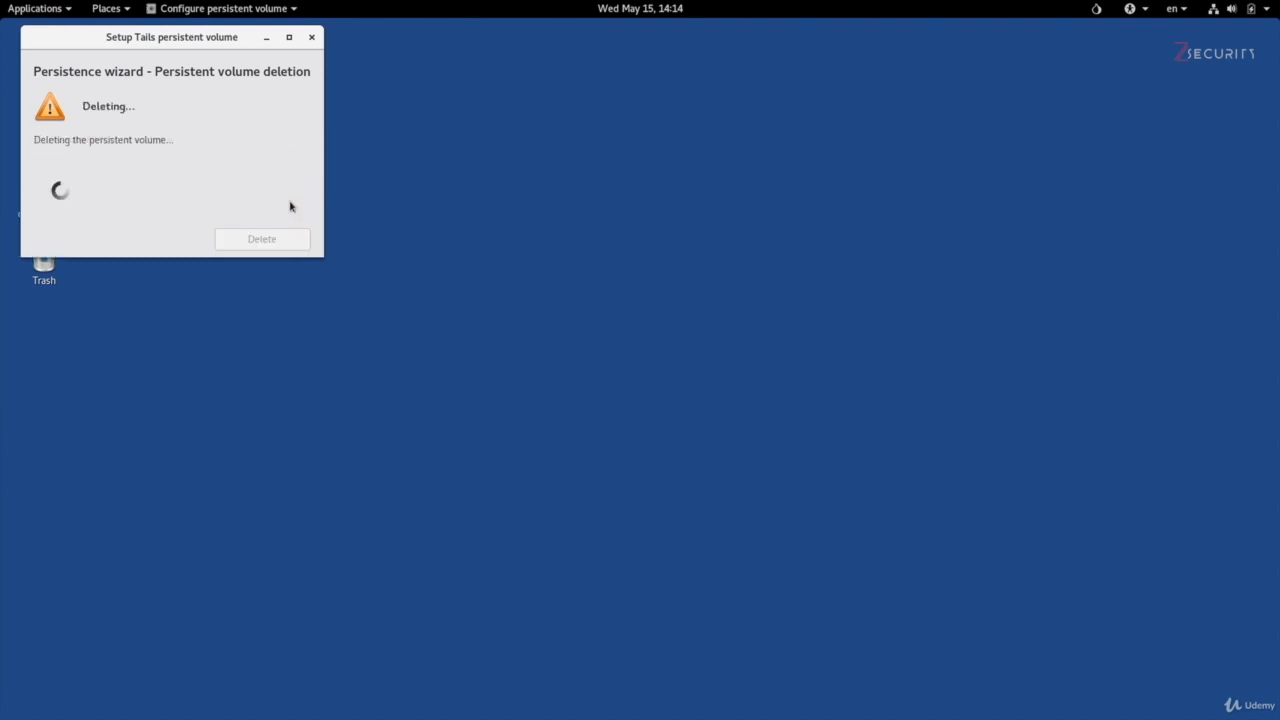